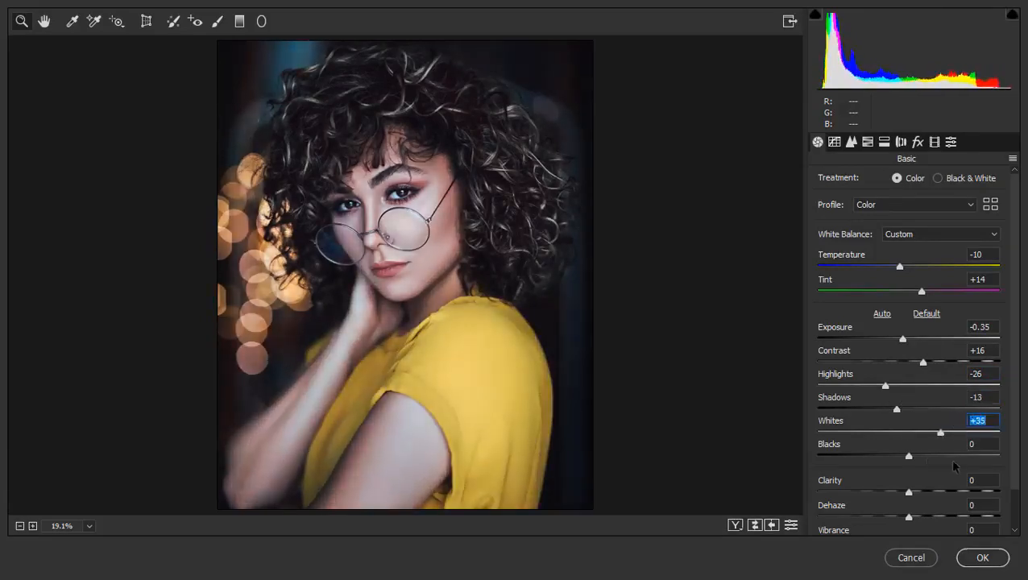
Step: Set Blacks to +29, Clarity to +11 and Vibrance to -8 in the basic adjustments
{"action": "left_click_drag", "start_coordinate": [908, 456], "coordinate": [934, 456]}
{"action": "left_click_drag", "start_coordinate": [945, 491], "coordinate": [919, 492]}
{"action": "scroll", "coordinate": [927, 483], "scroll_direction": "down", "scroll_amount": 1}
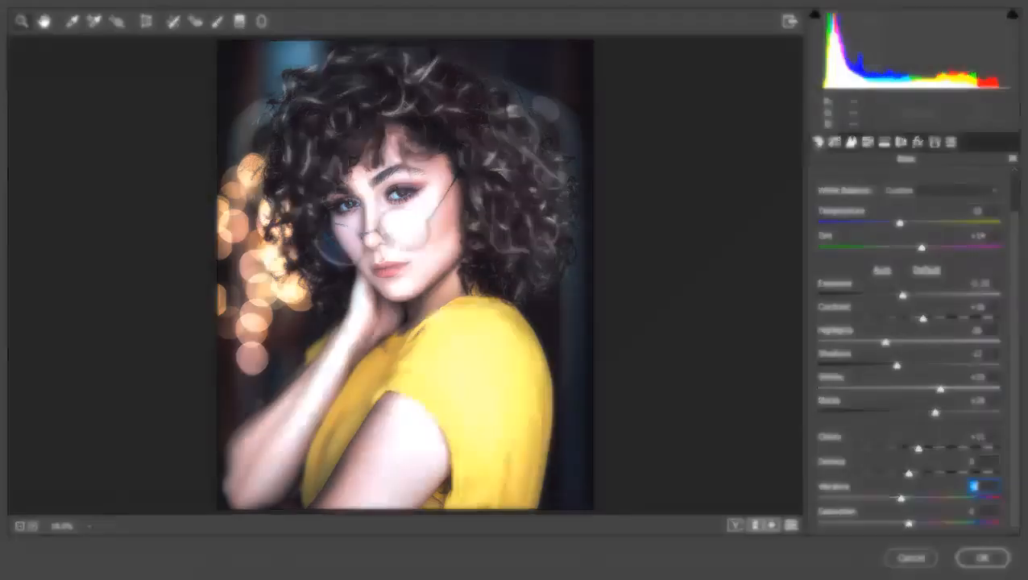
Step: Split-tone the highlights with hue 320 and the shadows with hue 344, both at saturation 3, and set the post-crop vignetting amount to -12
{"action": "left_click", "coordinate": [884, 142]}
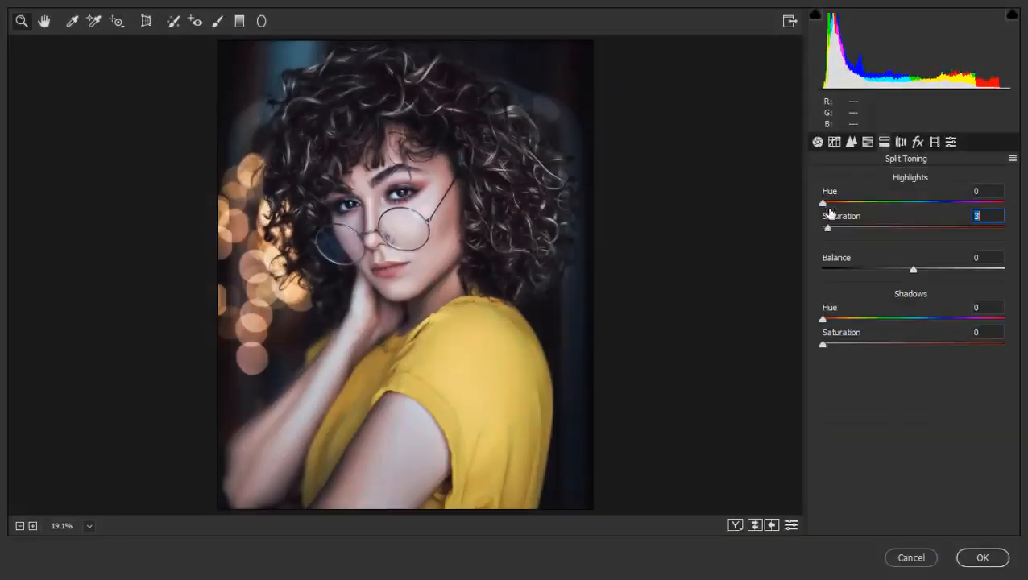
{"action": "left_click", "coordinate": [954, 203]}
{"action": "left_click_drag", "start_coordinate": [822, 345], "coordinate": [1016, 317]}
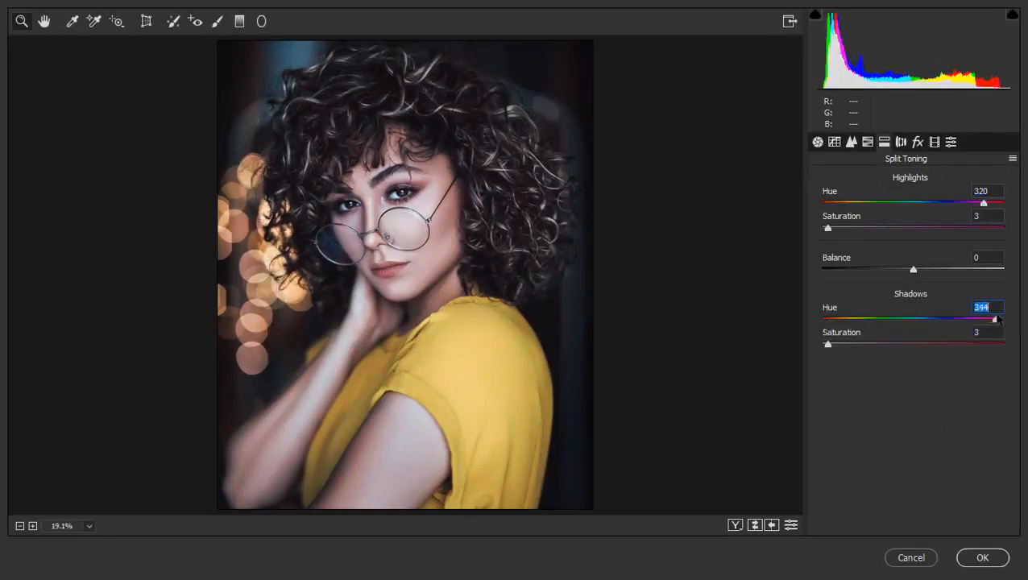
{"action": "left_click", "coordinate": [918, 142]}
{"action": "left_click", "coordinate": [902, 338]}
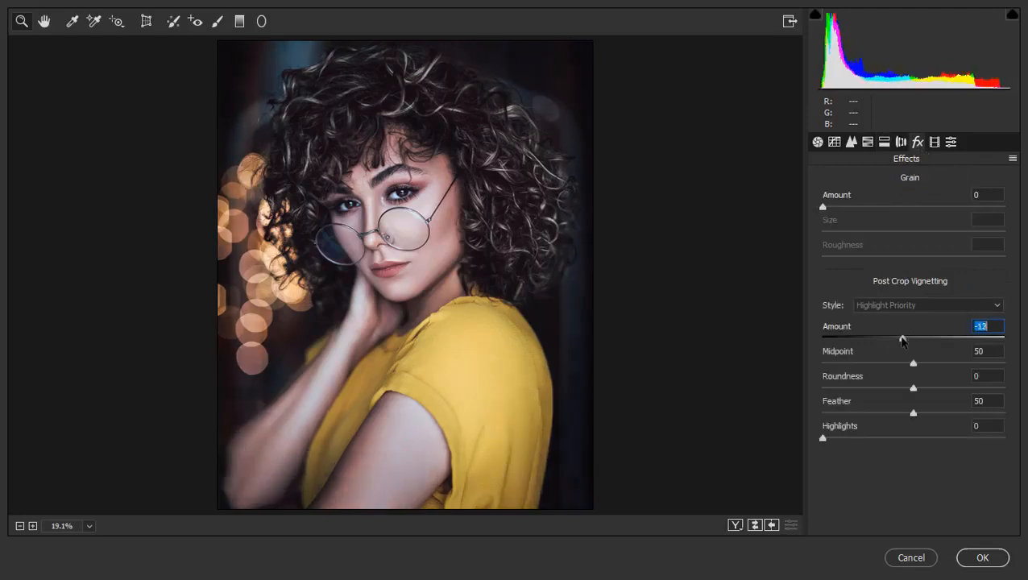
Step: Calibrate the primaries: red hue +59, saturation -20; green hue +38, saturation -27; blue hue -30, saturation -18
{"action": "left_click", "coordinate": [935, 144]}
{"action": "left_click_drag", "start_coordinate": [932, 423], "coordinate": [922, 443]}
{"action": "left_click_drag", "start_coordinate": [913, 356], "coordinate": [903, 377]}
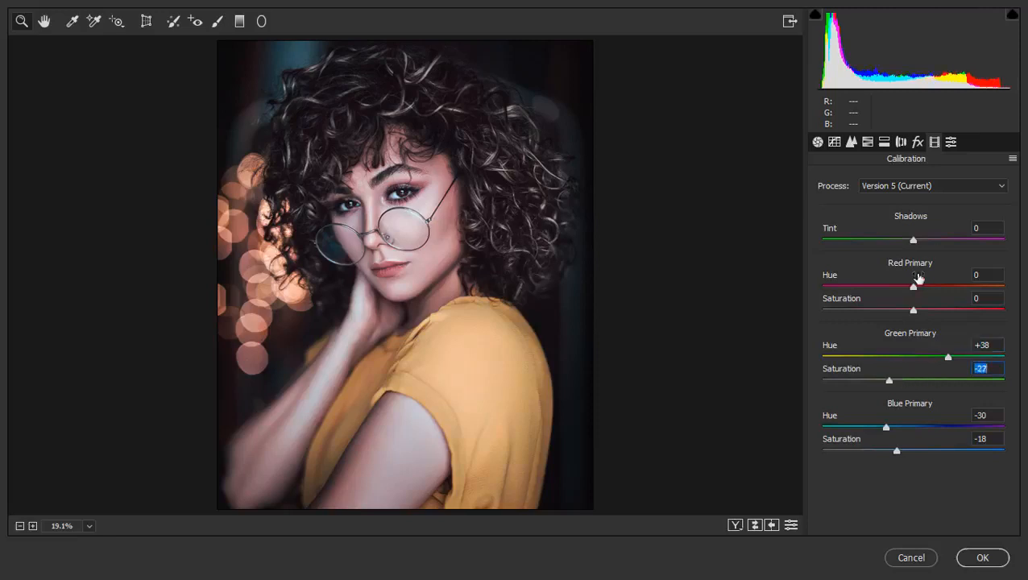
{"action": "left_click_drag", "start_coordinate": [917, 278], "coordinate": [959, 283]}
Step: Against a side-by-side before/after view, retune calibration to red hue +36, saturation -9, green hue +20, and blue hue -45, saturation +5
{"action": "left_click", "coordinate": [772, 525]}
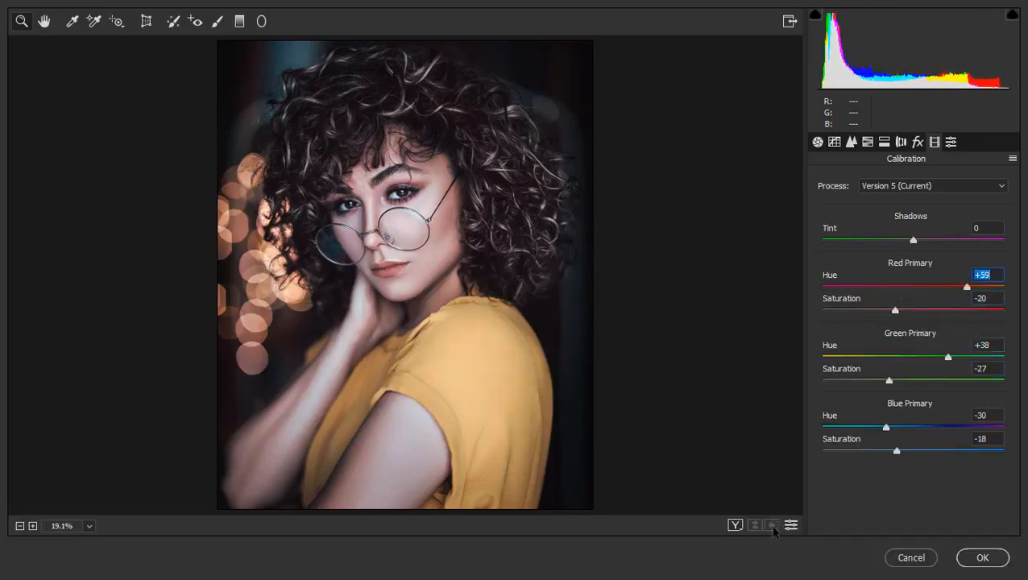
{"action": "key", "text": "q"}
{"action": "left_click_drag", "start_coordinate": [874, 311], "coordinate": [892, 311]}
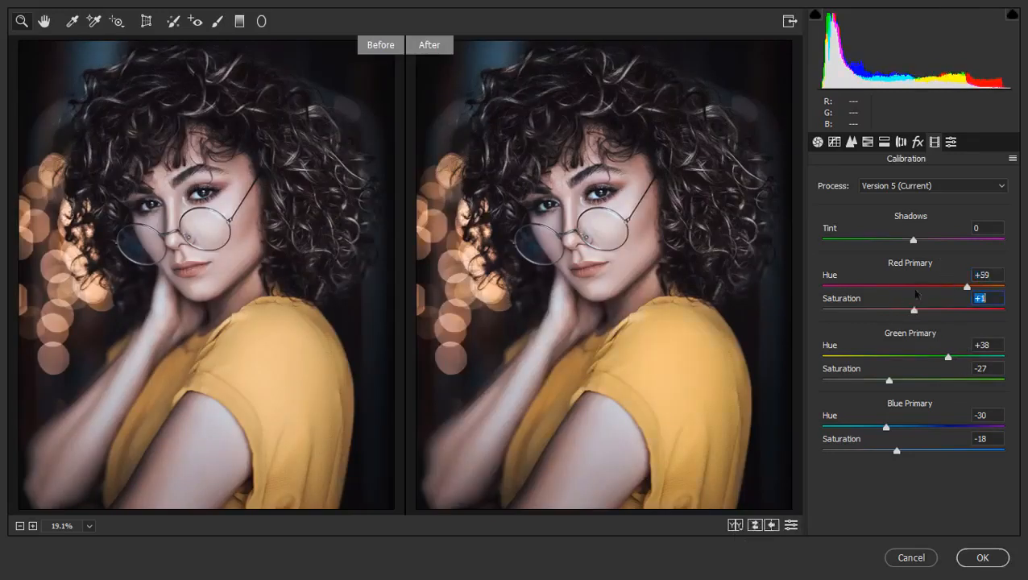
{"action": "left_click_drag", "start_coordinate": [942, 284], "coordinate": [911, 311]}
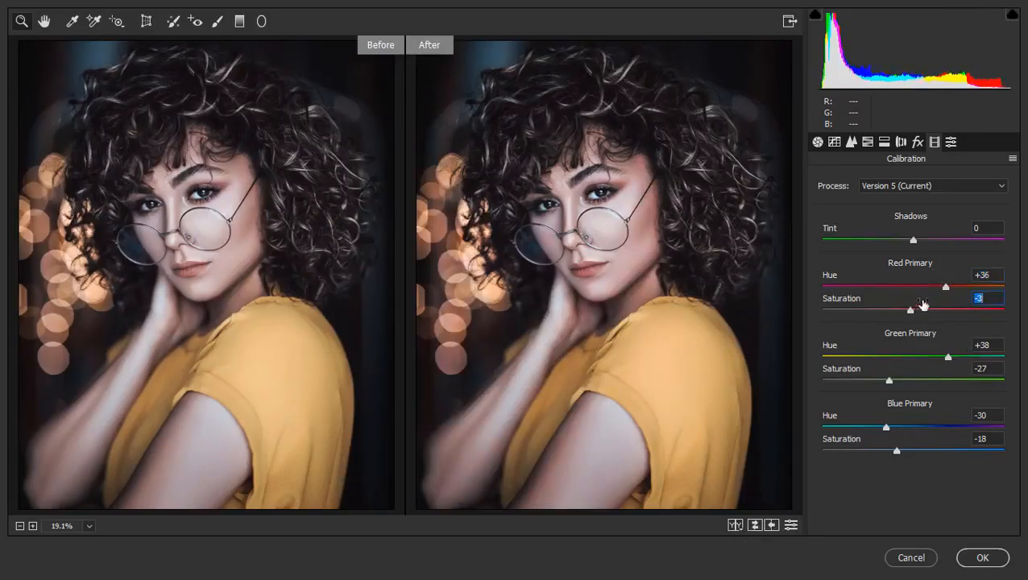
{"action": "mouse_move", "coordinate": [937, 359]}
{"action": "left_mouse_down"}
{"action": "mouse_move", "coordinate": [913, 351]}
{"action": "mouse_move", "coordinate": [930, 349]}
{"action": "left_mouse_up"}
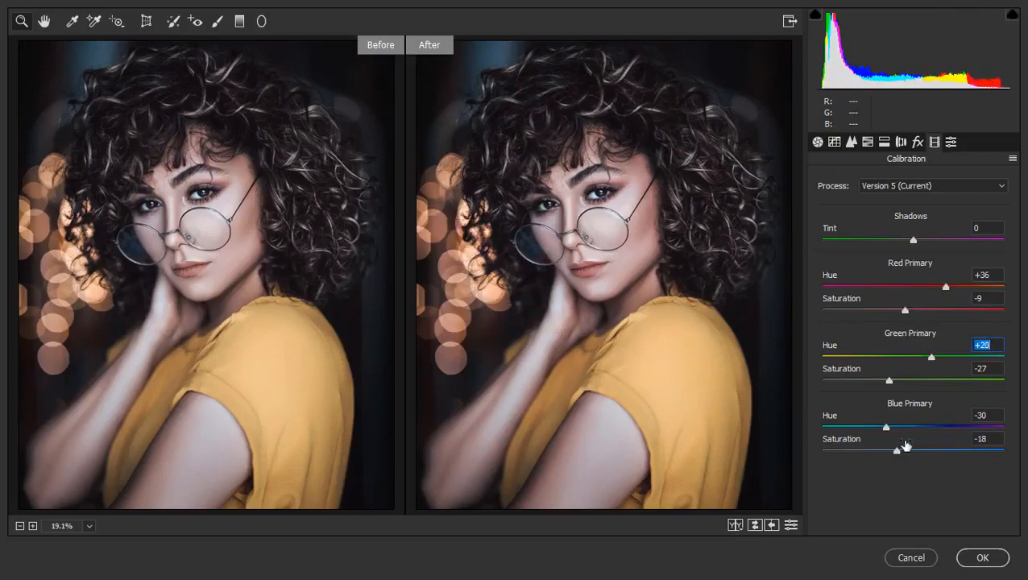
{"action": "left_click_drag", "start_coordinate": [905, 445], "coordinate": [934, 444]}
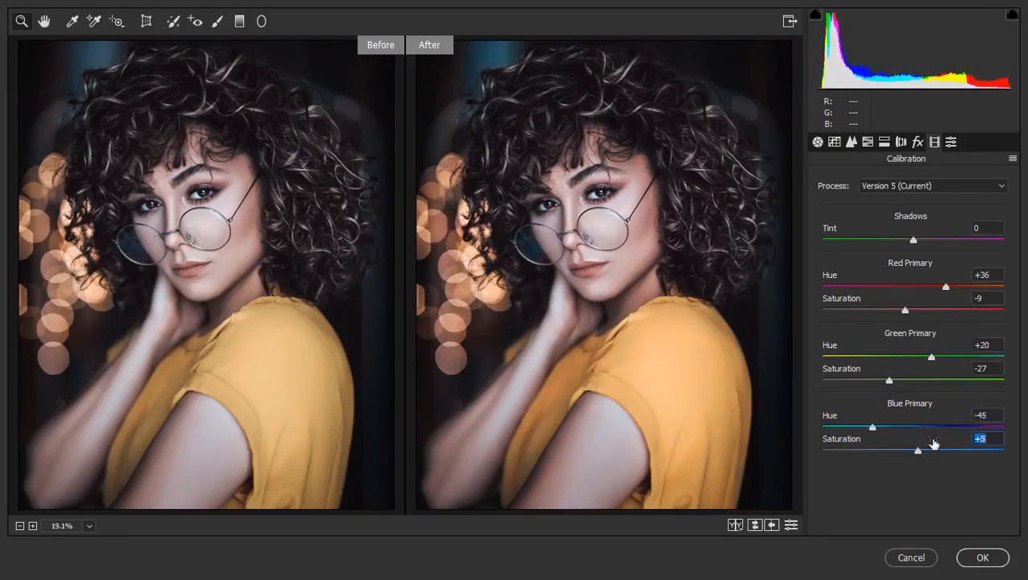
Step: Adjust the split-toning shadows and shape the point tone curve with a lifted black end and a point at input 56, output 47
{"action": "left_click", "coordinate": [884, 142]}
{"action": "left_click_drag", "start_coordinate": [828, 346], "coordinate": [833, 351]}
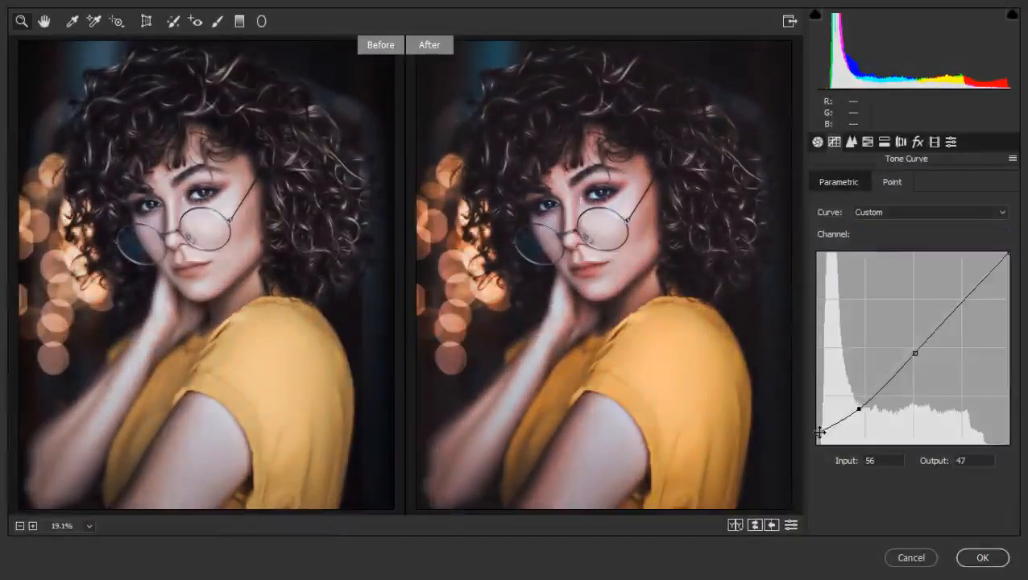
{"action": "left_click_drag", "start_coordinate": [818, 443], "coordinate": [822, 434]}
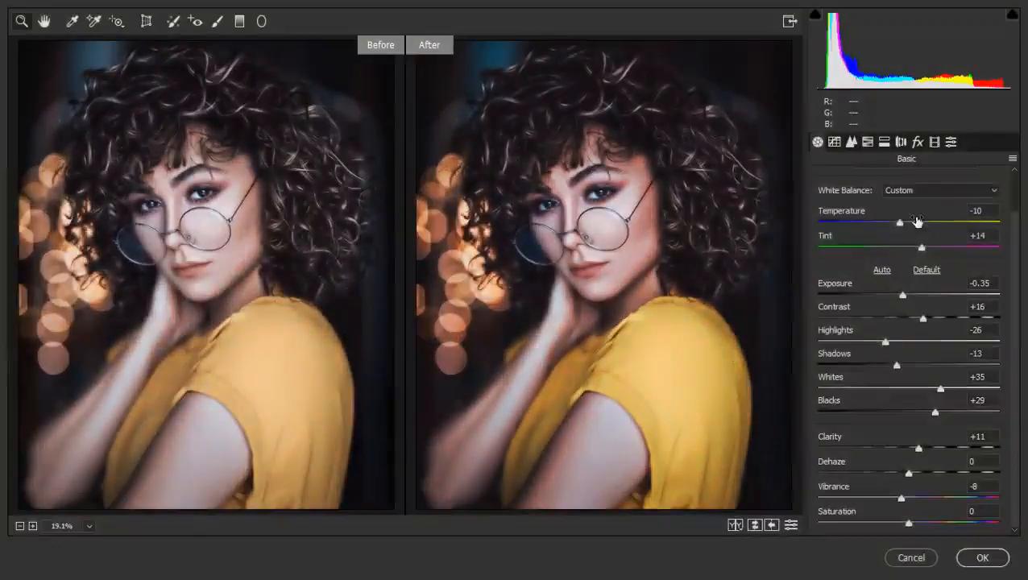
Step: Set Temperature to -14, apply the Camera Raw edits, and compare the Background copy layer against the original
{"action": "left_click_drag", "start_coordinate": [917, 220], "coordinate": [913, 220]}
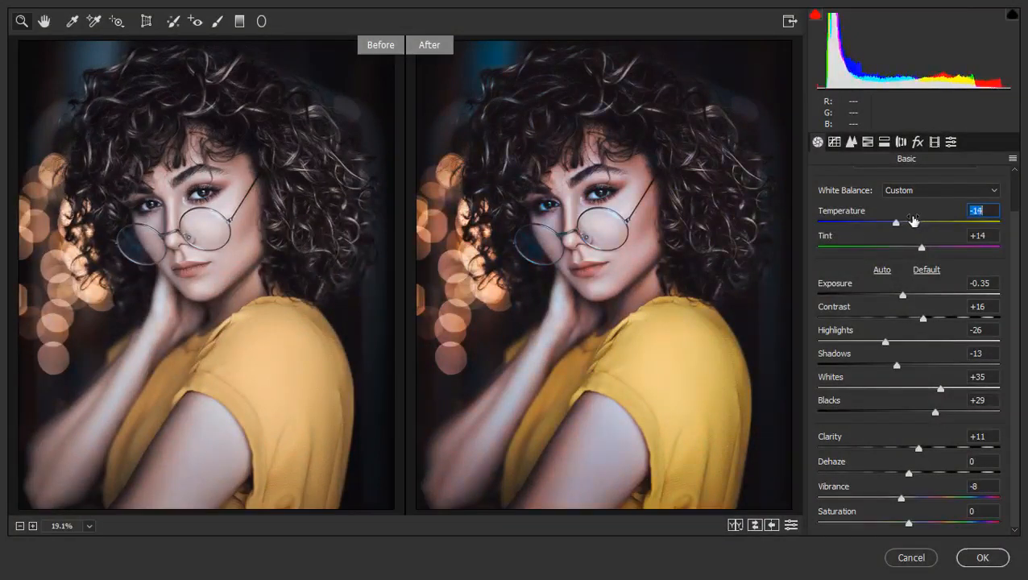
{"action": "left_click", "coordinate": [983, 558]}
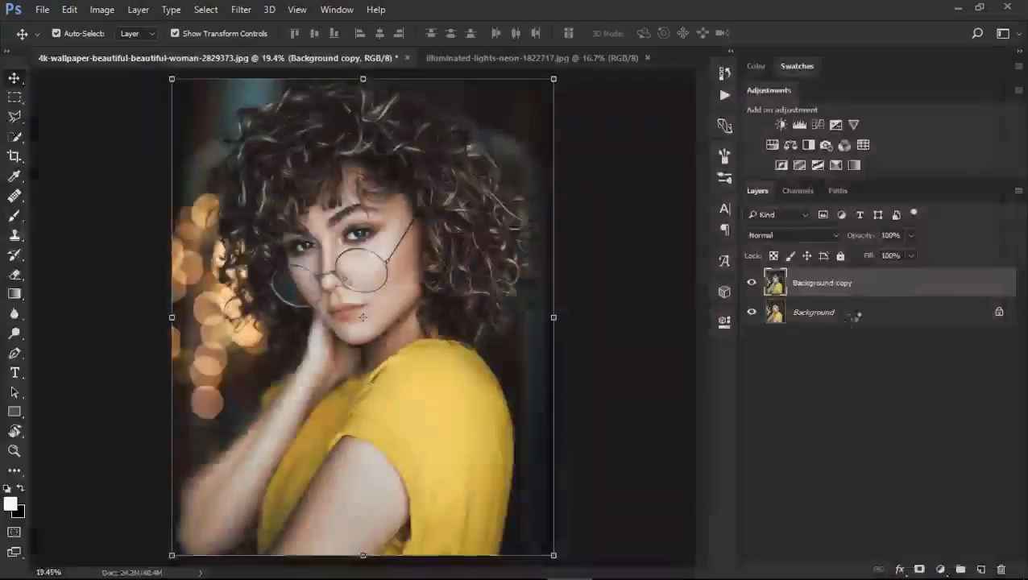
{"action": "left_click", "coordinate": [752, 282]}
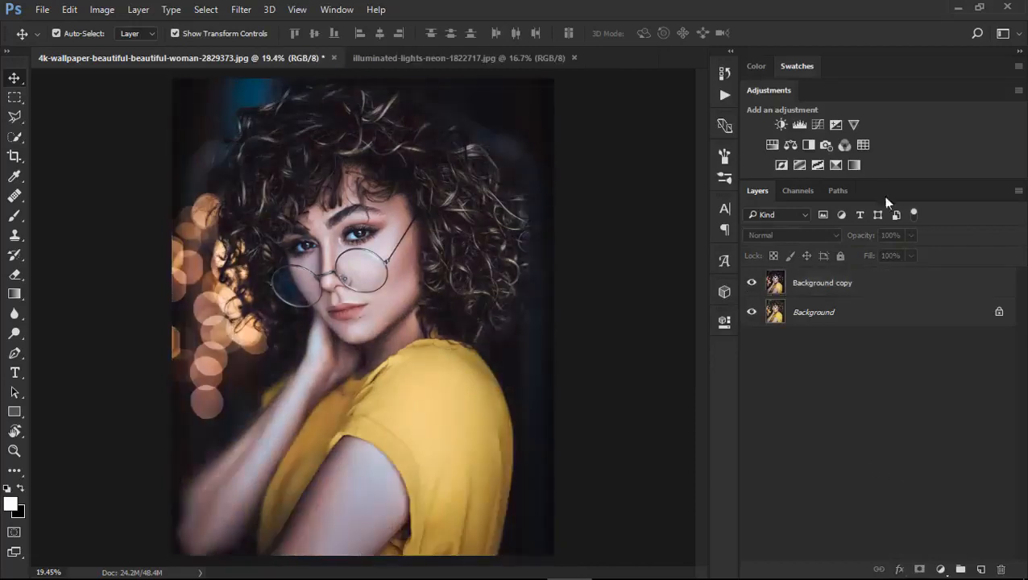
Step: Add a Gradient Map adjustment layer using the Blue 1 gradient from the Photographic Toning presets
{"action": "left_click", "coordinate": [854, 166]}
{"action": "left_click", "coordinate": [536, 236]}
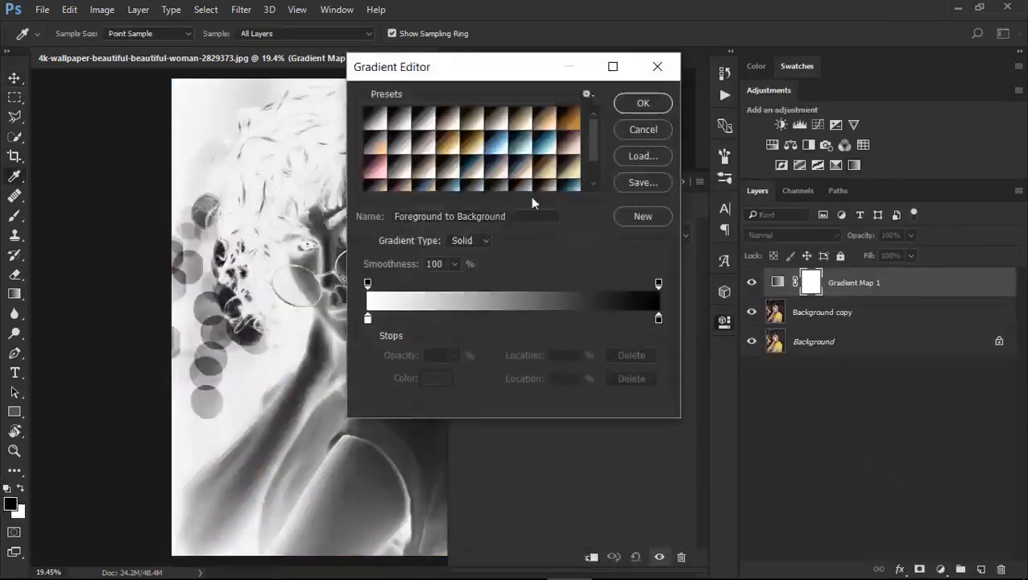
{"action": "left_click", "coordinate": [587, 93]}
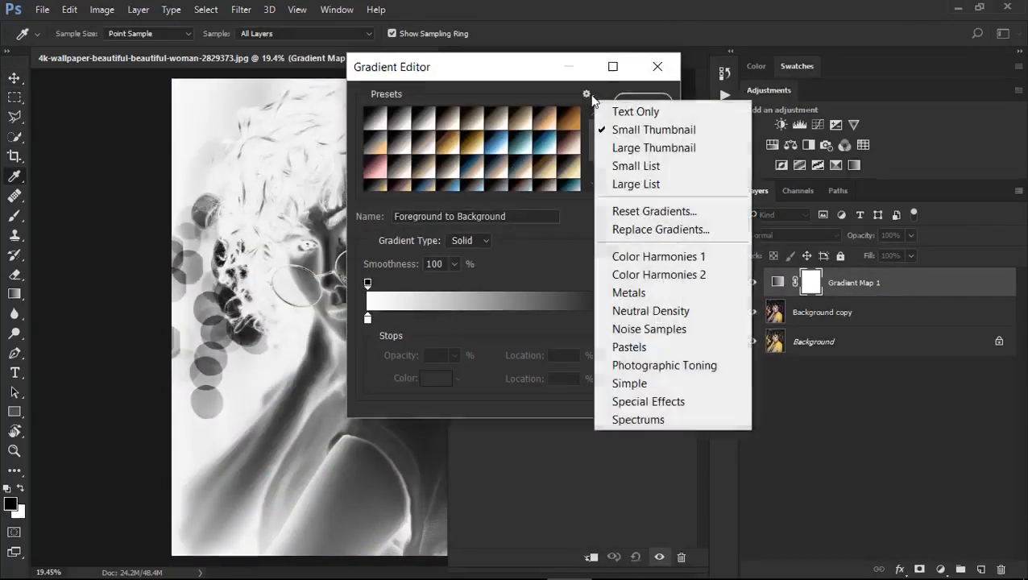
{"action": "left_click", "coordinate": [713, 370]}
{"action": "left_click", "coordinate": [585, 237]}
{"action": "left_click", "coordinate": [517, 163]}
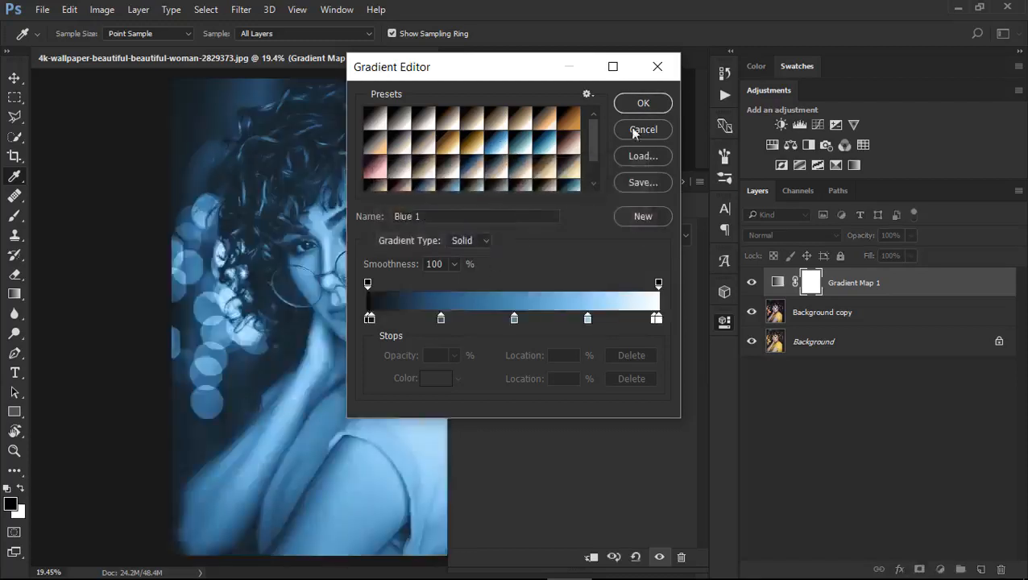
{"action": "left_click", "coordinate": [643, 103]}
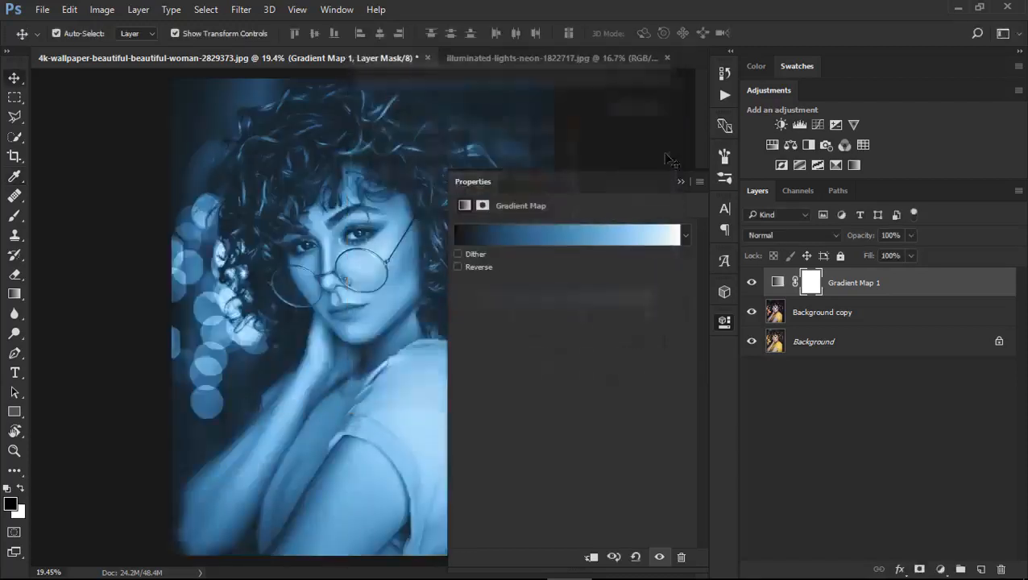
{"action": "left_click", "coordinate": [681, 181]}
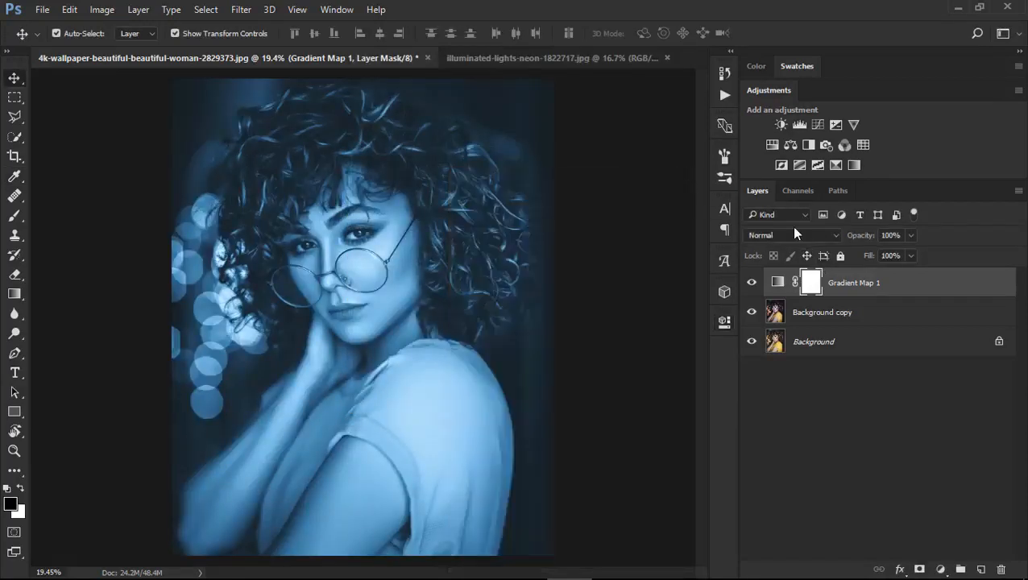
Step: Blend the gradient map layer with Soft Light at 13% opacity and compare the image with and without it
{"action": "left_click", "coordinate": [794, 234]}
{"action": "left_click", "coordinate": [794, 393]}
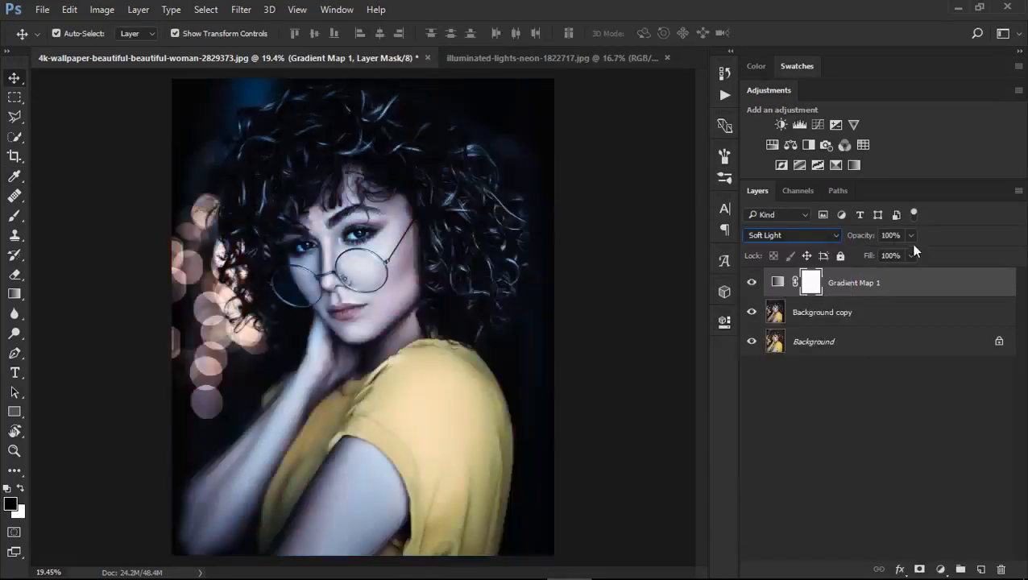
{"action": "left_click_drag", "start_coordinate": [848, 253], "coordinate": [850, 253]}
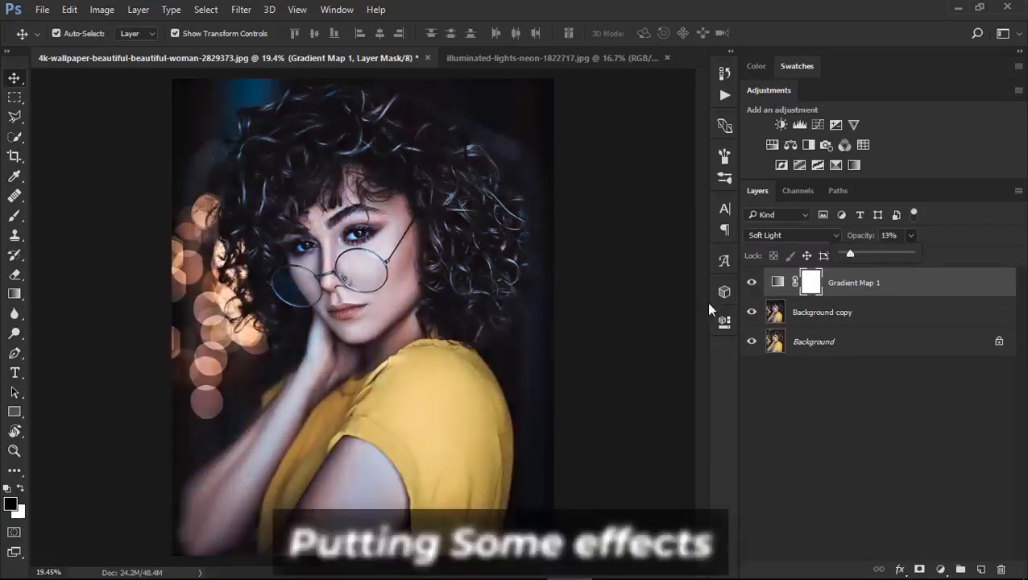
{"action": "left_click", "coordinate": [751, 283]}
{"action": "left_click", "coordinate": [751, 284]}
{"action": "left_click", "coordinate": [838, 419]}
Step: Add a Levels adjustment layer with the black input at 7 and the midtones at 1.15
{"action": "left_click", "coordinate": [799, 125]}
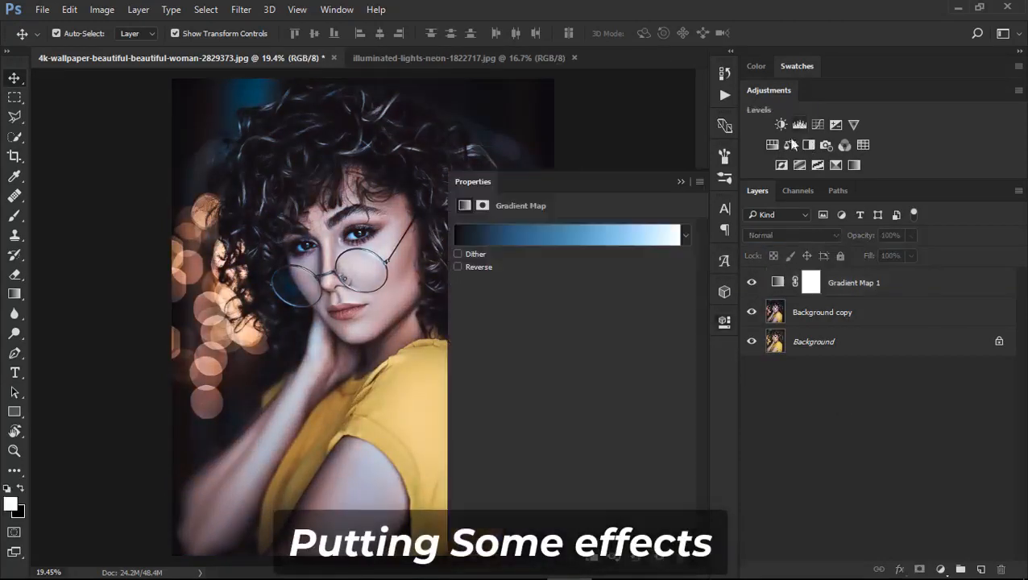
{"action": "left_click_drag", "start_coordinate": [485, 337], "coordinate": [491, 338]}
{"action": "left_click_drag", "start_coordinate": [586, 338], "coordinate": [576, 341]}
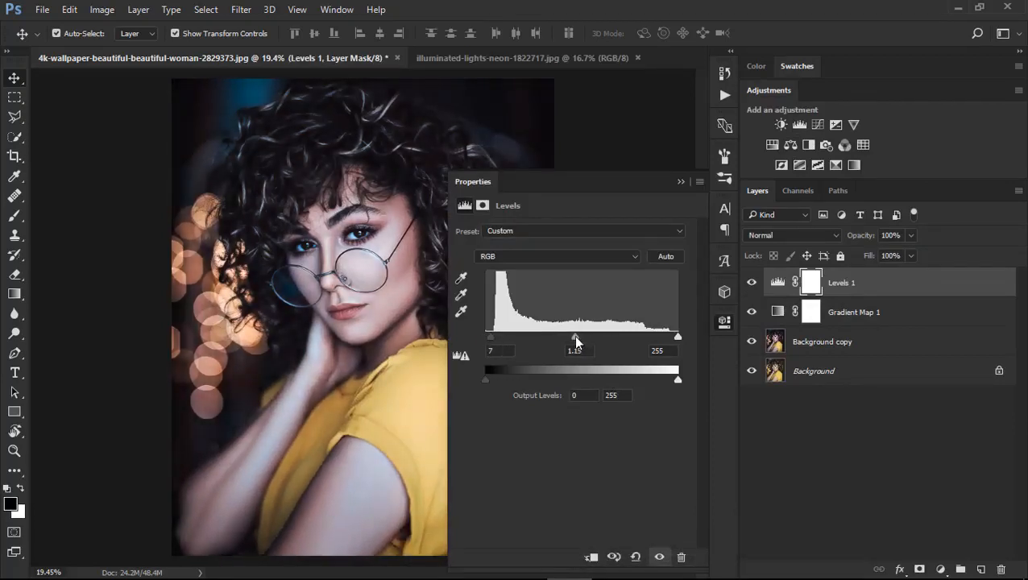
{"action": "left_click", "coordinate": [681, 182]}
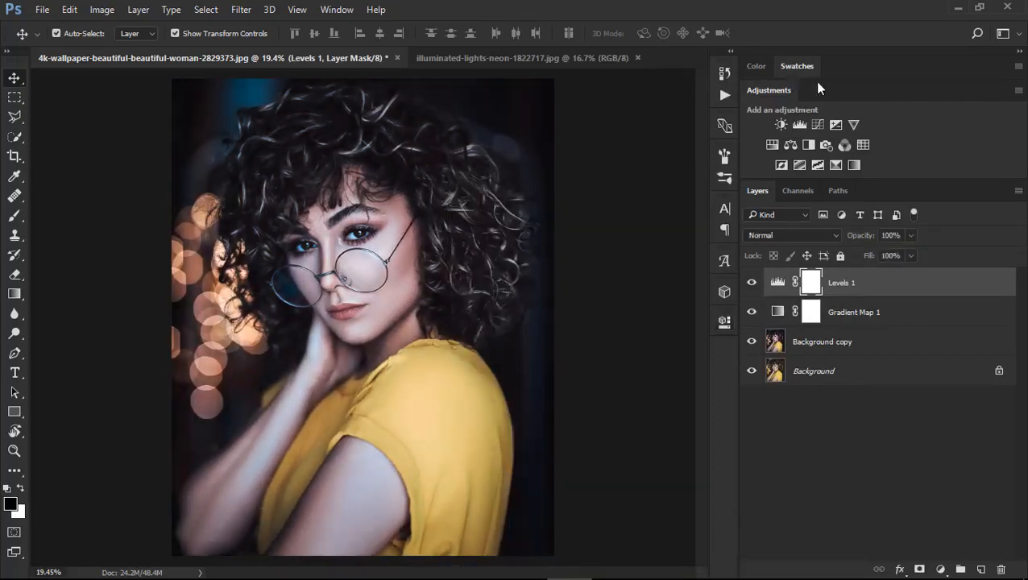
Step: Add a Color Balance adjustment layer, shift its midtones to +11 red and toward yellow, and fine-tune the highlights
{"action": "left_click", "coordinate": [790, 143]}
{"action": "left_click_drag", "start_coordinate": [551, 263], "coordinate": [564, 266]}
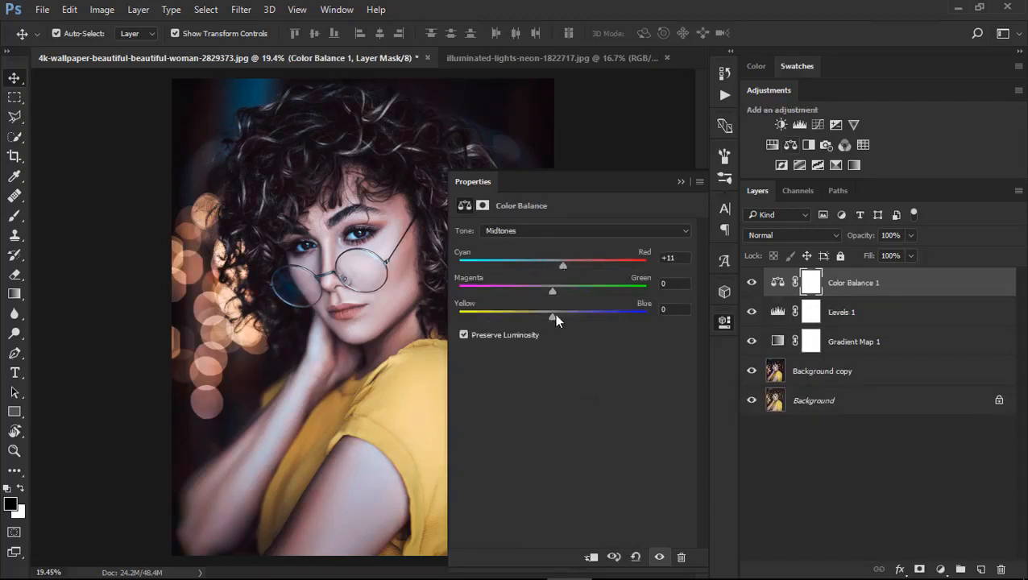
{"action": "left_click_drag", "start_coordinate": [552, 317], "coordinate": [541, 317]}
{"action": "left_click", "coordinate": [527, 231]}
{"action": "left_click", "coordinate": [531, 263]}
{"action": "mouse_move", "coordinate": [553, 265]}
{"action": "left_mouse_down"}
{"action": "mouse_move", "coordinate": [560, 269]}
{"action": "mouse_move", "coordinate": [552, 266]}
{"action": "left_mouse_up"}
Step: Set the Color Balance shadows to +4 Cyan/Red and -6 Yellow/Blue, and lower that layer's opacity to 48%
{"action": "left_click", "coordinate": [532, 232]}
{"action": "left_click", "coordinate": [527, 242]}
{"action": "left_click", "coordinate": [557, 265]}
{"action": "left_click_drag", "start_coordinate": [552, 316], "coordinate": [546, 318]}
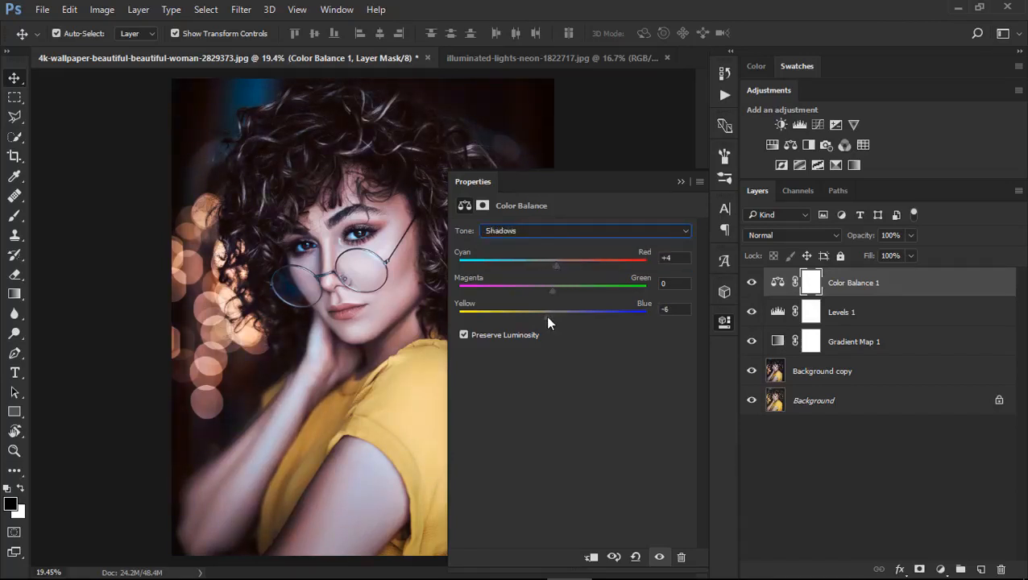
{"action": "left_click", "coordinate": [681, 181]}
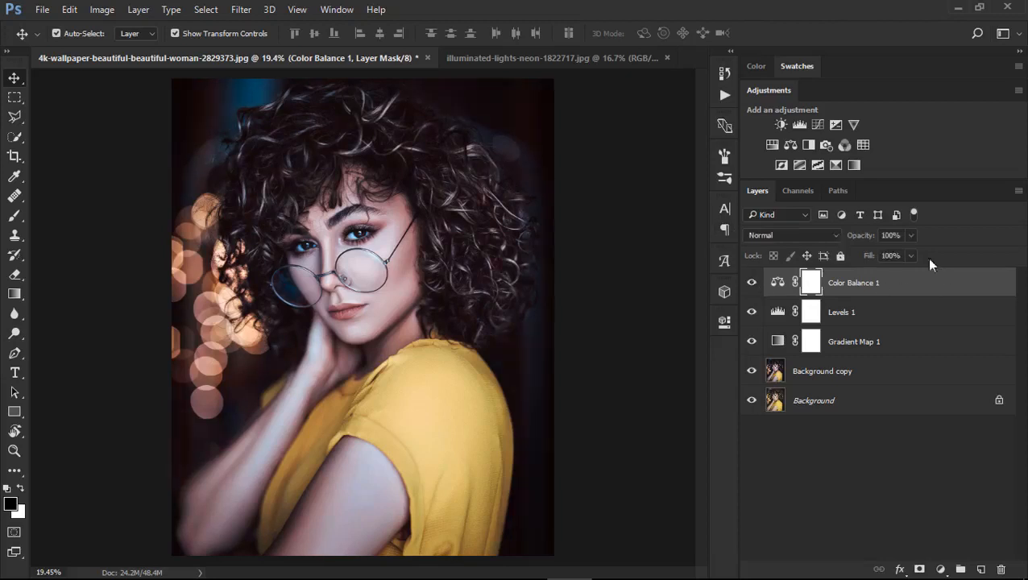
{"action": "left_click", "coordinate": [850, 453]}
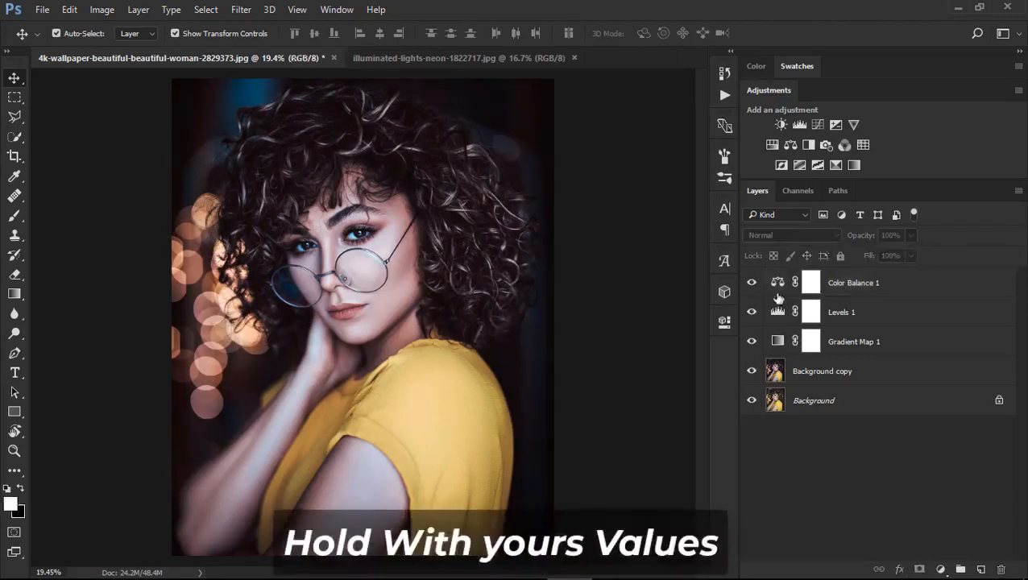
{"action": "left_click", "coordinate": [950, 286]}
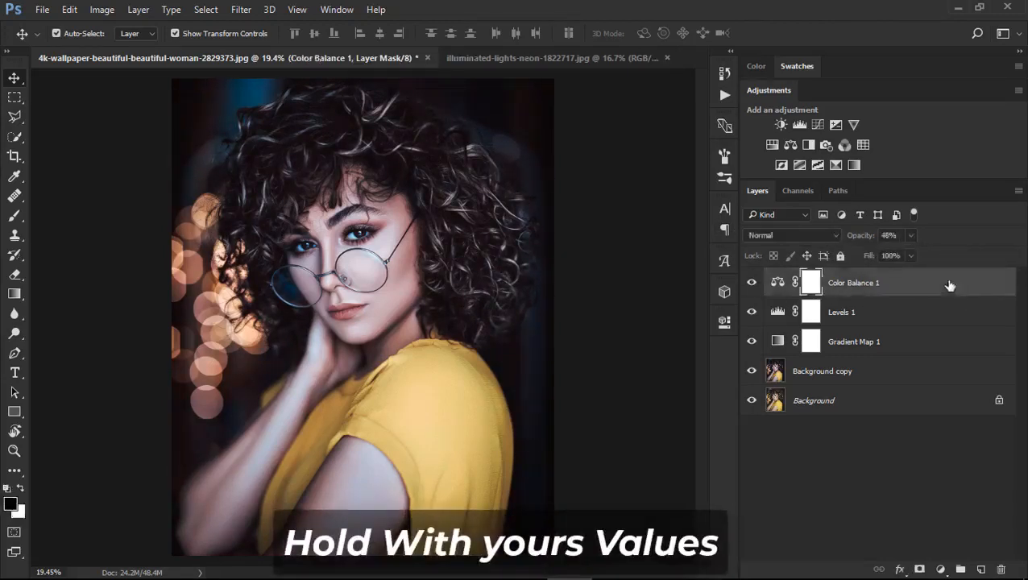
Step: Add a Color Lookup layer at 11% opacity, try the Kodak 5218 Kodak 2383 LUT, and settle on Kodak 5218 Kodak 2395
{"action": "left_click", "coordinate": [864, 145]}
{"action": "left_click", "coordinate": [638, 228]}
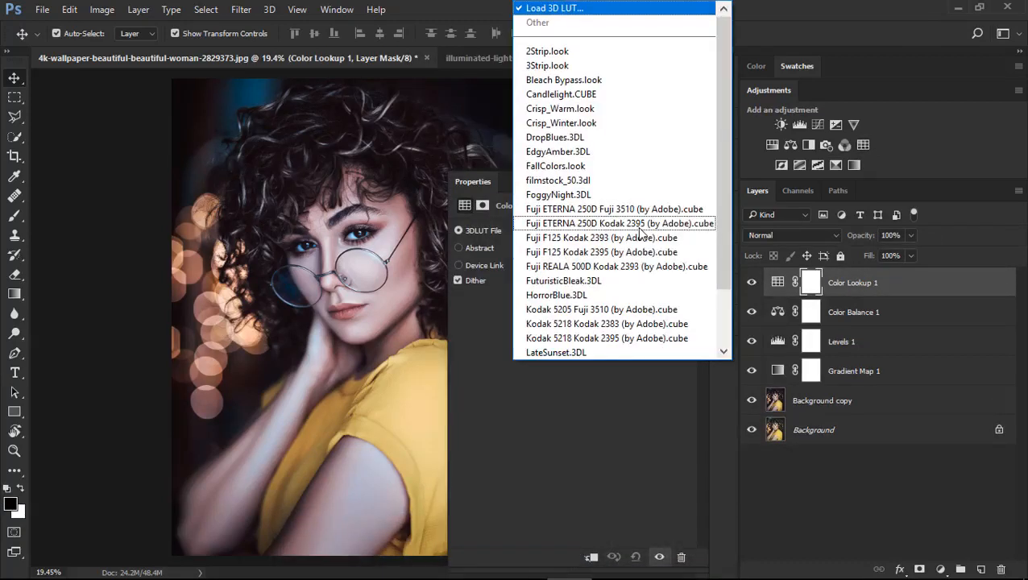
{"action": "left_click", "coordinate": [621, 324]}
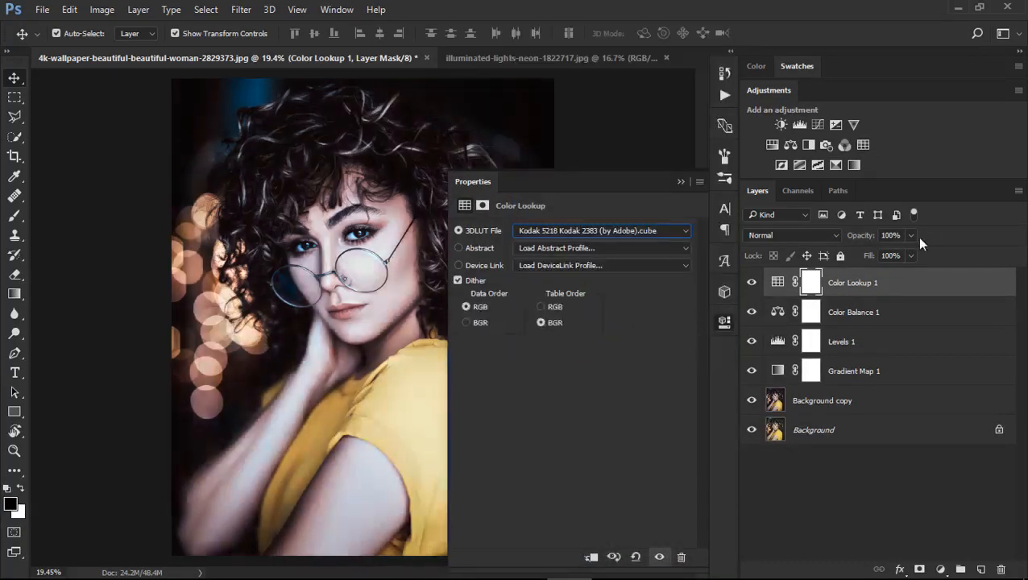
{"action": "left_click_drag", "start_coordinate": [900, 262], "coordinate": [841, 254]}
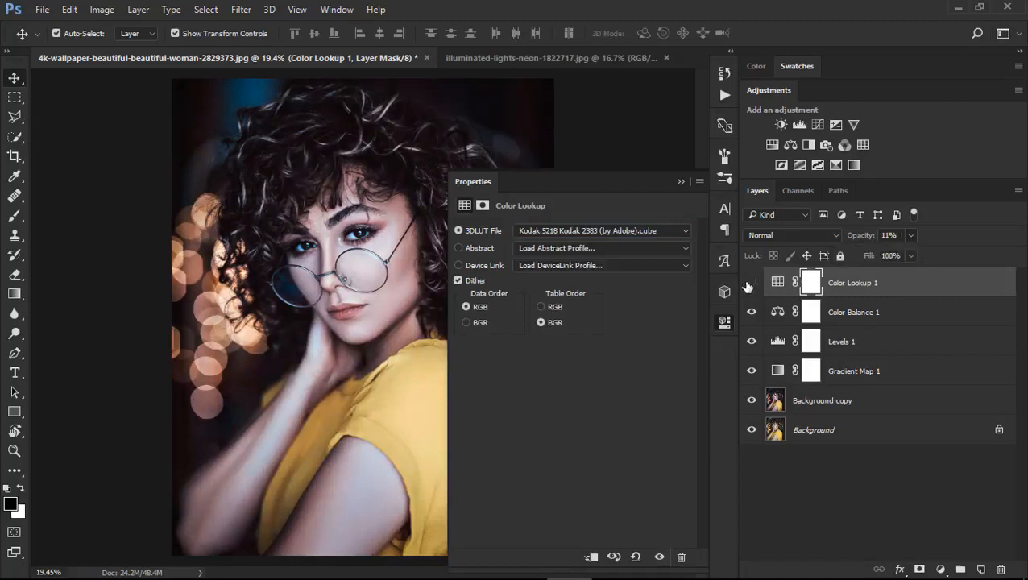
{"action": "left_click", "coordinate": [615, 227]}
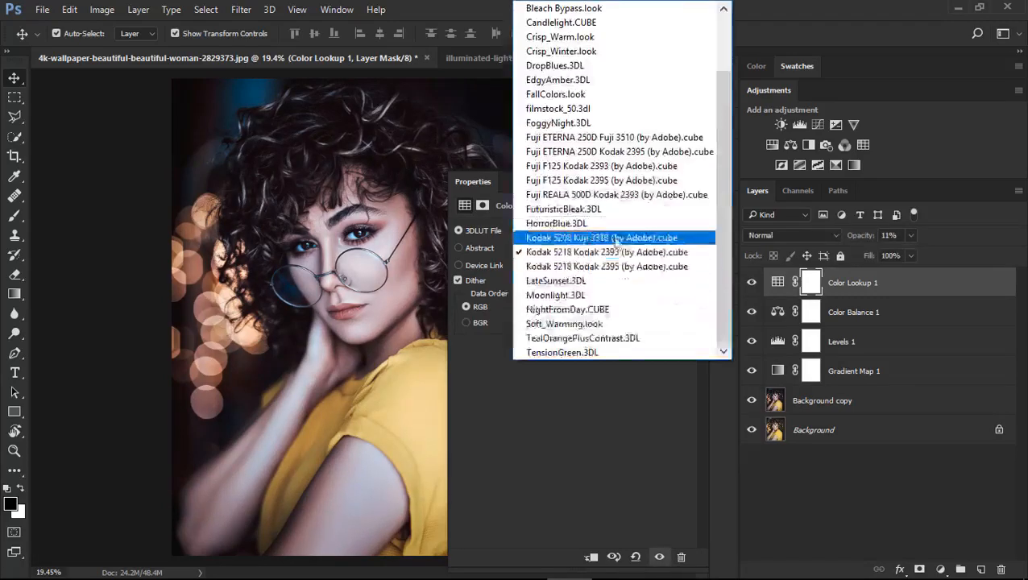
{"action": "left_click", "coordinate": [604, 245]}
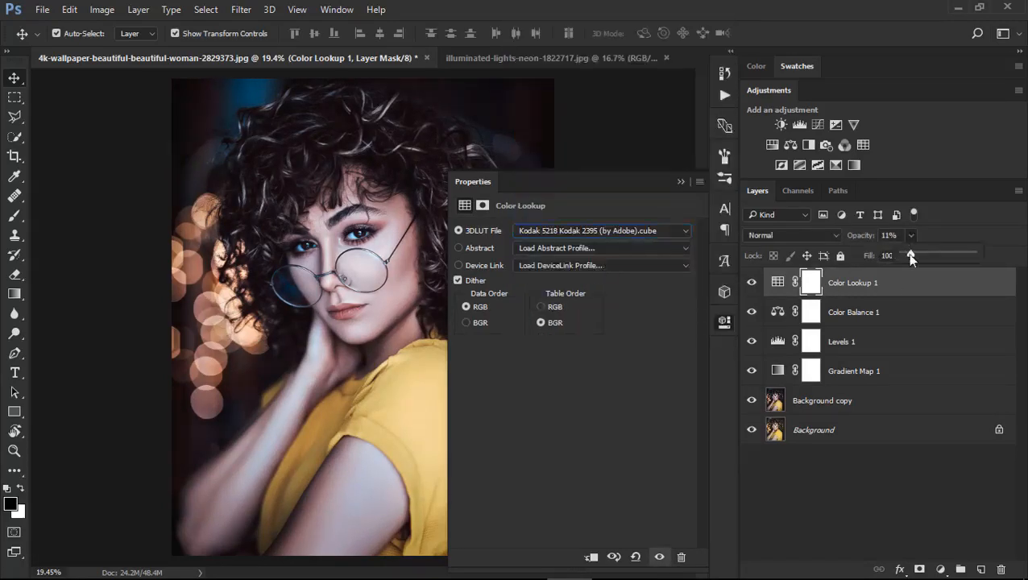
Step: Raise the Color Lookup layer's opacity to 33% and close its properties
{"action": "mouse_move", "coordinate": [911, 255]}
{"action": "left_mouse_down"}
{"action": "mouse_move", "coordinate": [935, 253]}
{"action": "mouse_move", "coordinate": [925, 251]}
{"action": "left_mouse_up"}
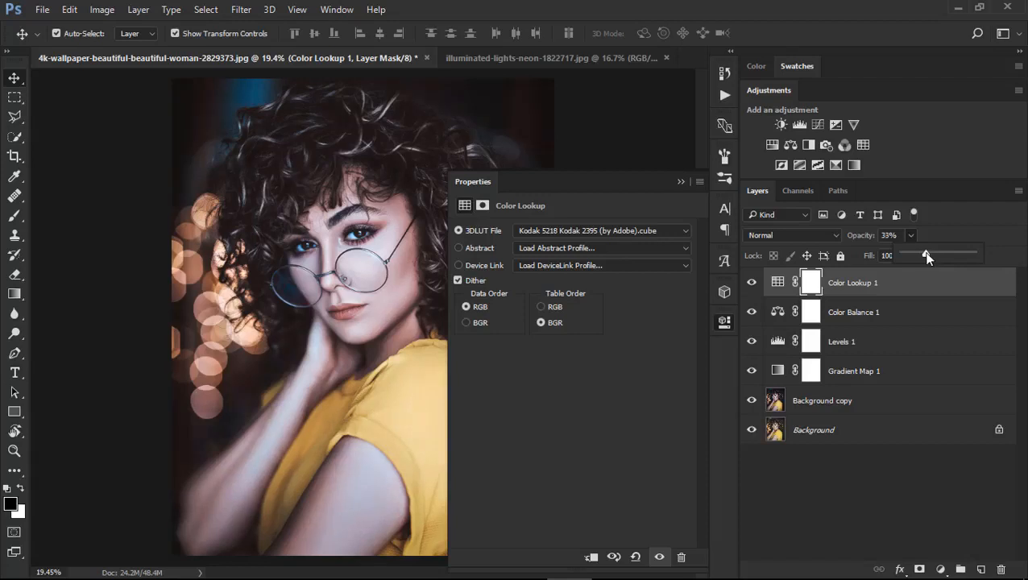
{"action": "left_click", "coordinate": [680, 180]}
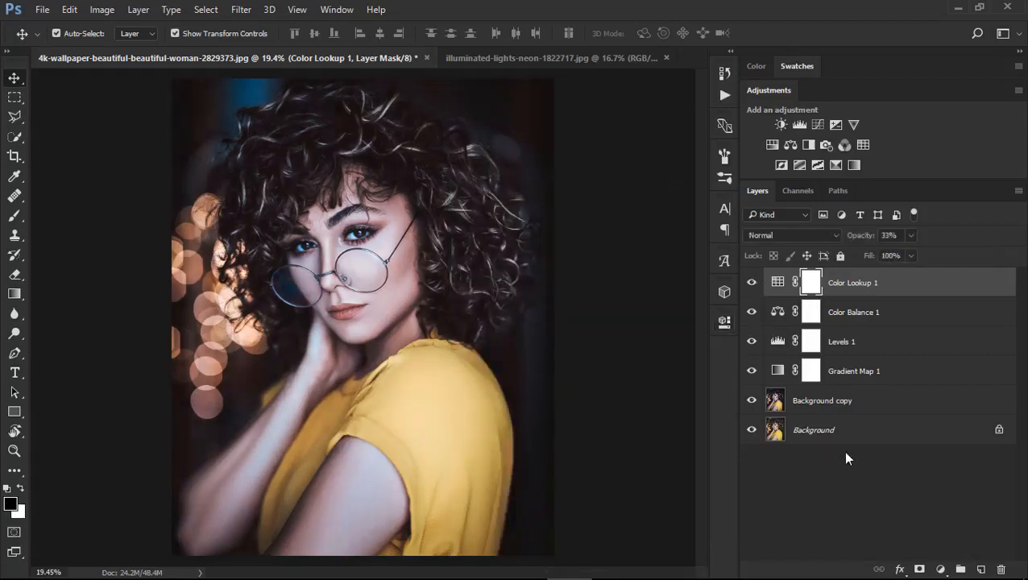
{"action": "left_click", "coordinate": [986, 521]}
Step: Apply the merged image to a new top layer and hide the layers between it and the Background
{"action": "left_click", "coordinate": [983, 570]}
{"action": "left_click", "coordinate": [102, 8]}
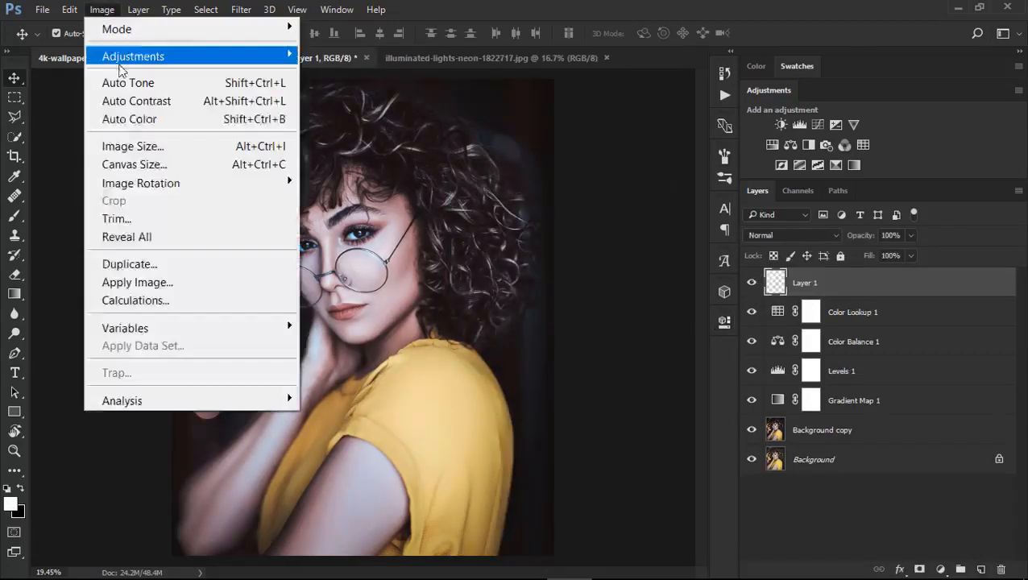
{"action": "left_click", "coordinate": [214, 283]}
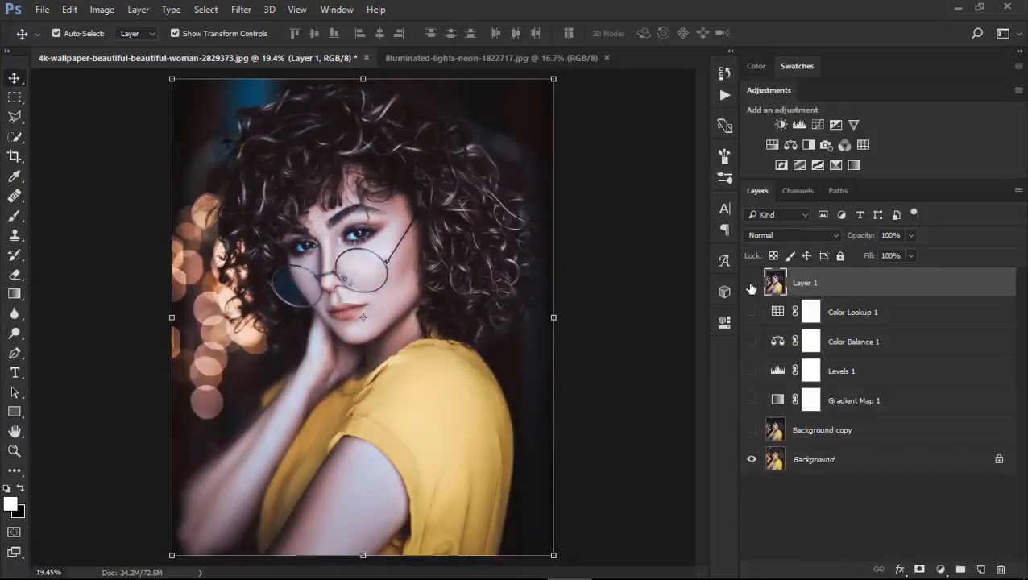
{"action": "left_click", "coordinate": [751, 286]}
Step: Copy the neon lights image into the portrait document, scale it to about 81%, and place it over the woman
{"action": "left_click", "coordinate": [449, 61]}
{"action": "left_click_drag", "start_coordinate": [477, 229], "coordinate": [298, 160]}
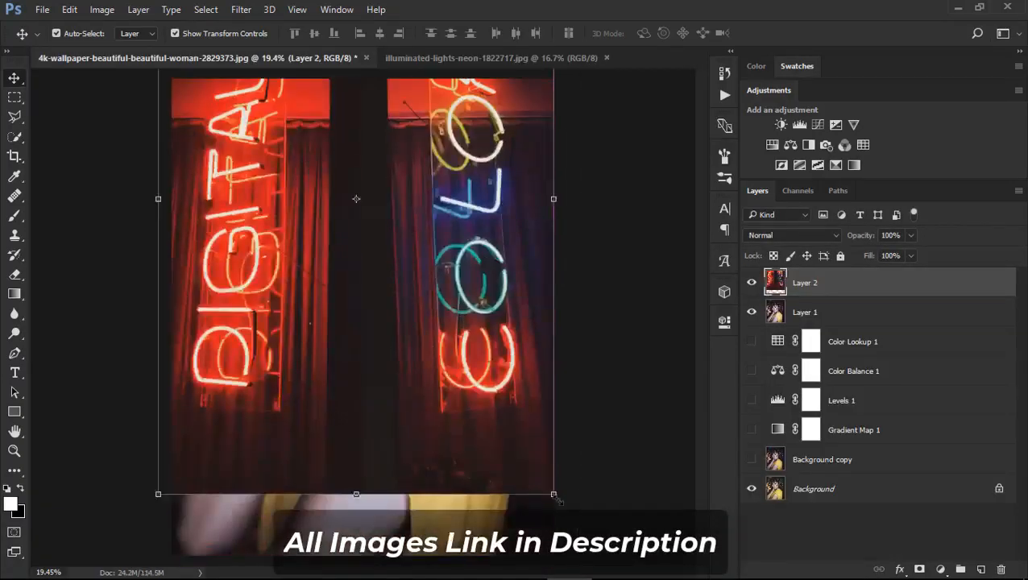
{"action": "left_click_drag", "start_coordinate": [556, 494], "coordinate": [519, 441]}
{"action": "left_click_drag", "start_coordinate": [445, 229], "coordinate": [442, 345]}
{"action": "left_click", "coordinate": [667, 33]}
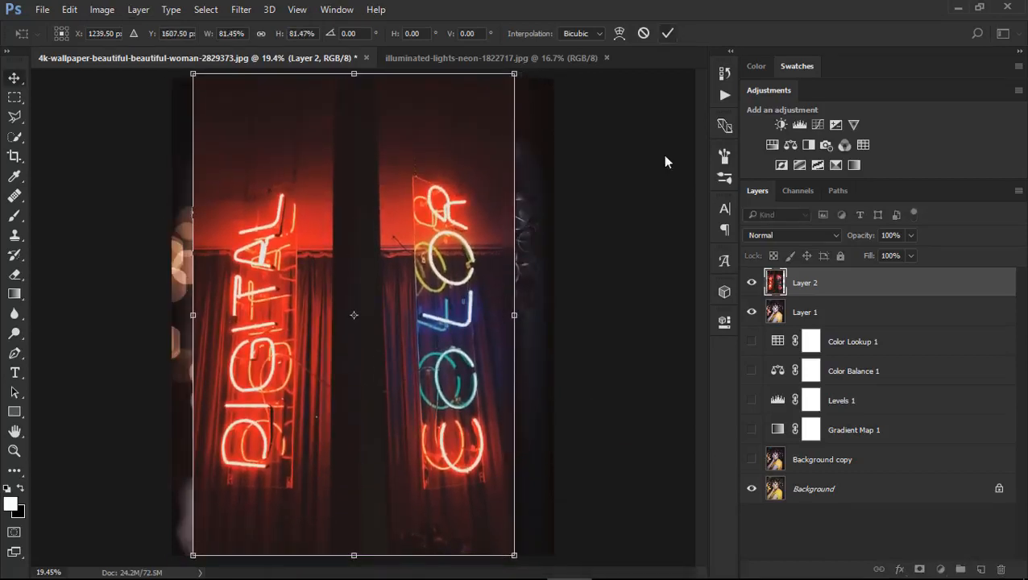
Step: Set the neon image layer's blend mode to Lighten
{"action": "left_click", "coordinate": [789, 235]}
{"action": "left_click", "coordinate": [774, 329]}
{"action": "left_click", "coordinate": [659, 270]}
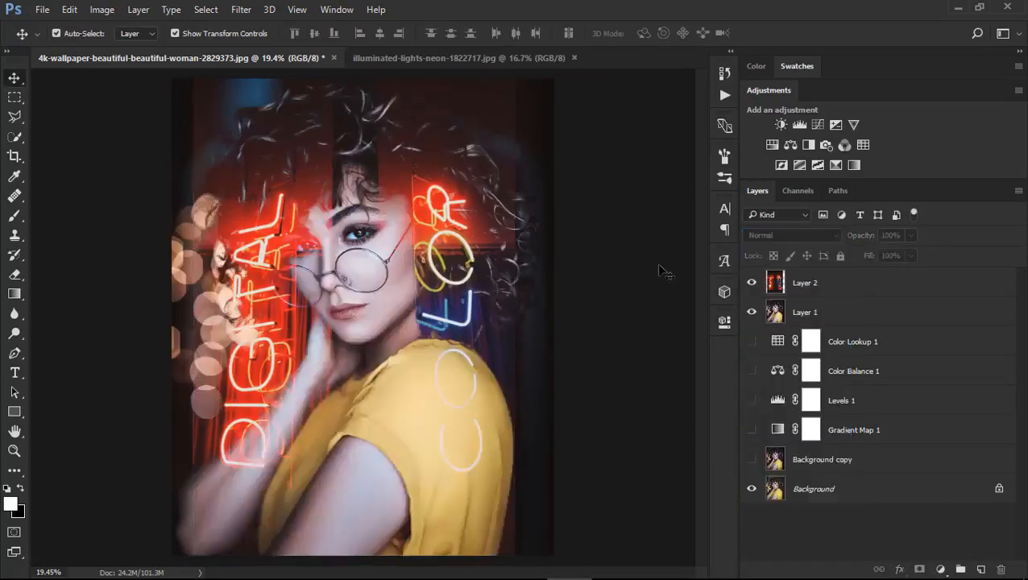
Step: Enlarge and reposition the neon layer so it covers the whole portrait, with the lettering on both sides of the face
{"action": "key", "text": "ctrl+minus"}
{"action": "left_click", "coordinate": [457, 249], "text": "ctrl"}
{"action": "left_click_drag", "start_coordinate": [495, 106], "coordinate": [684, 73]}
{"action": "left_click_drag", "start_coordinate": [455, 313], "coordinate": [462, 303]}
{"action": "left_click_drag", "start_coordinate": [538, 316], "coordinate": [520, 294]}
{"action": "key", "text": "Return"}
{"action": "key", "text": "ctrl+plus"}
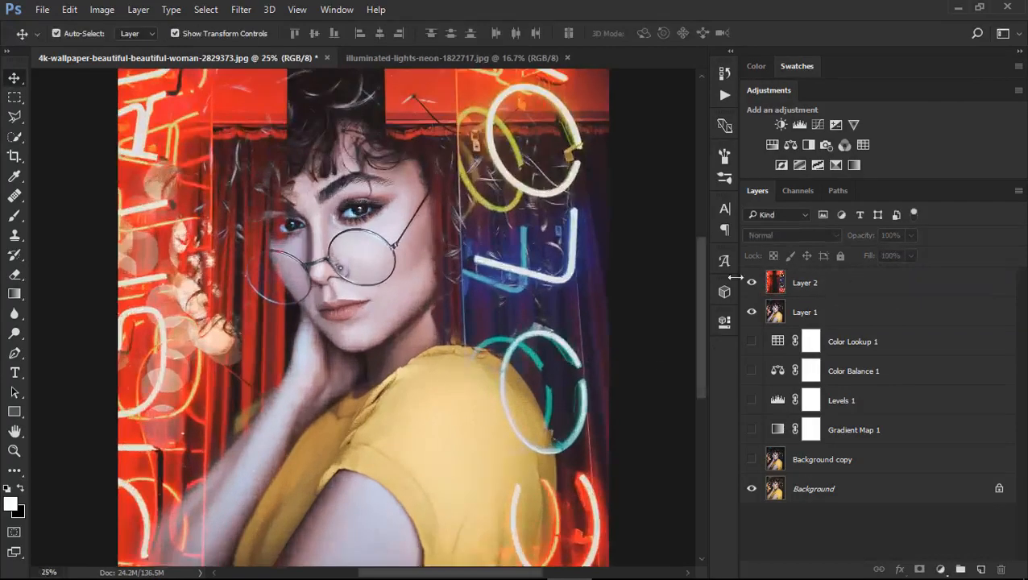
Step: Compare the portrait with and without the neon layer, and add a layer mask to the neon layer
{"action": "left_click", "coordinate": [752, 283]}
{"action": "left_click", "coordinate": [752, 283]}
{"action": "left_click", "coordinate": [810, 286]}
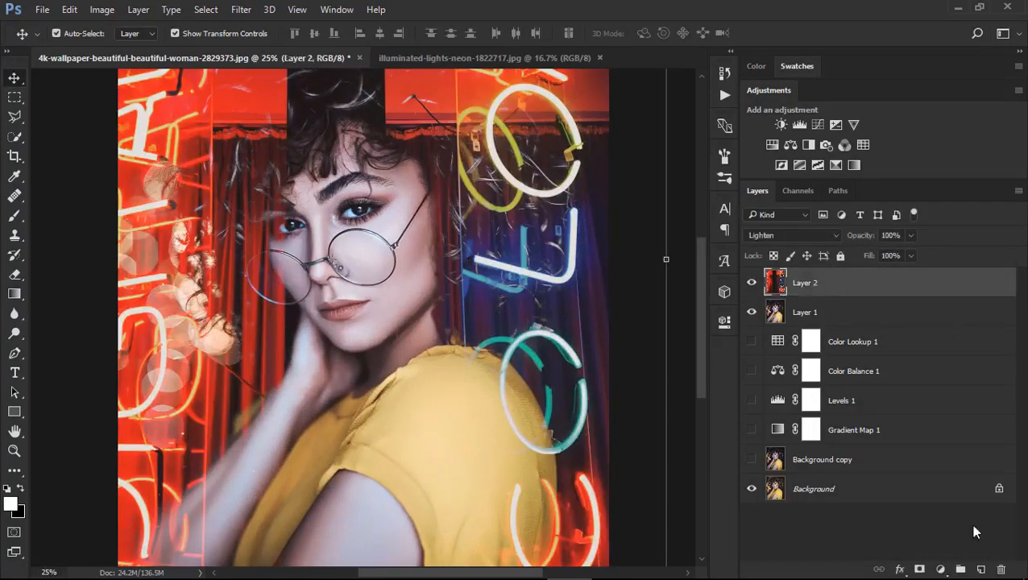
{"action": "left_click", "coordinate": [919, 570]}
Step: Paint black on the neon layer's mask over the face with a 200 px brush at 30% opacity and 50% flow
{"action": "left_click", "coordinate": [17, 216]}
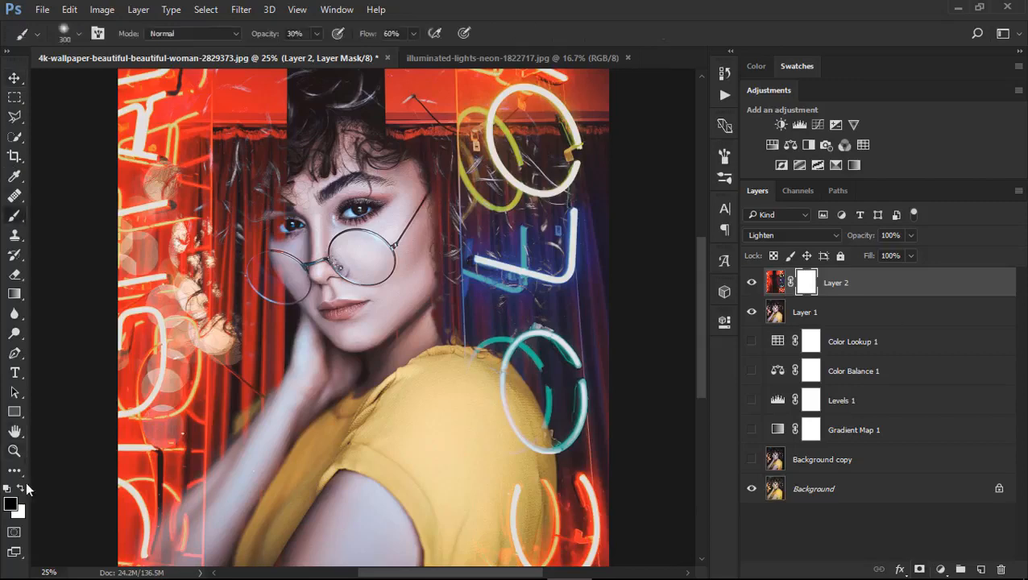
{"action": "left_click", "coordinate": [16, 507]}
{"action": "left_click", "coordinate": [664, 145]}
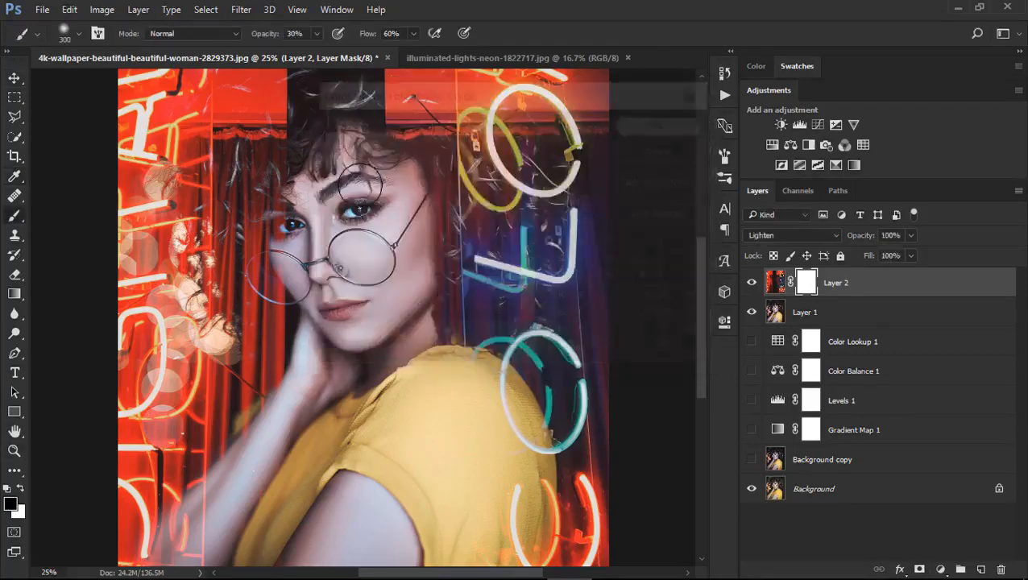
{"action": "key", "text": "bracketleft"}
{"action": "key", "text": "bracketleft"}
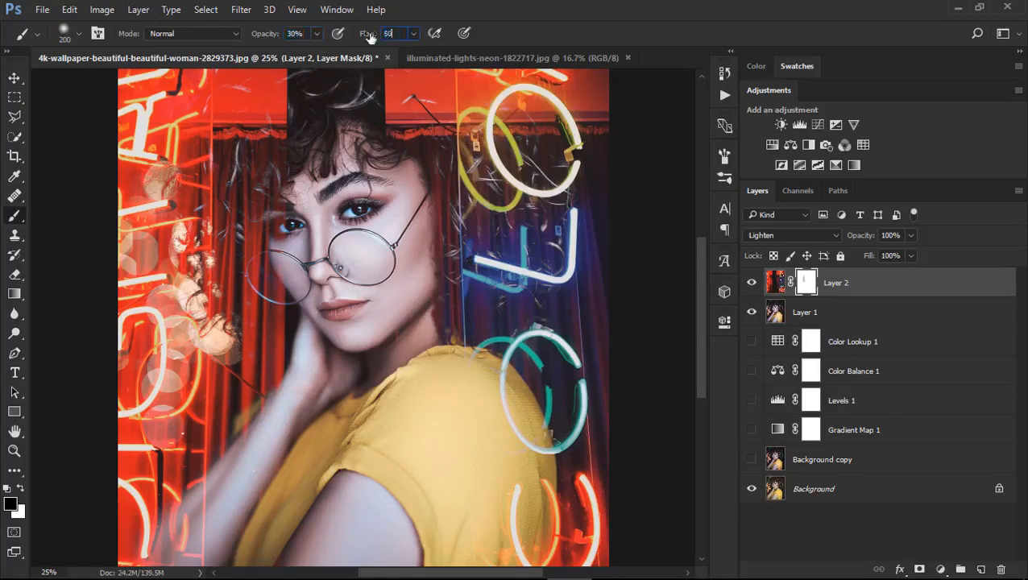
{"action": "key", "text": "Return"}
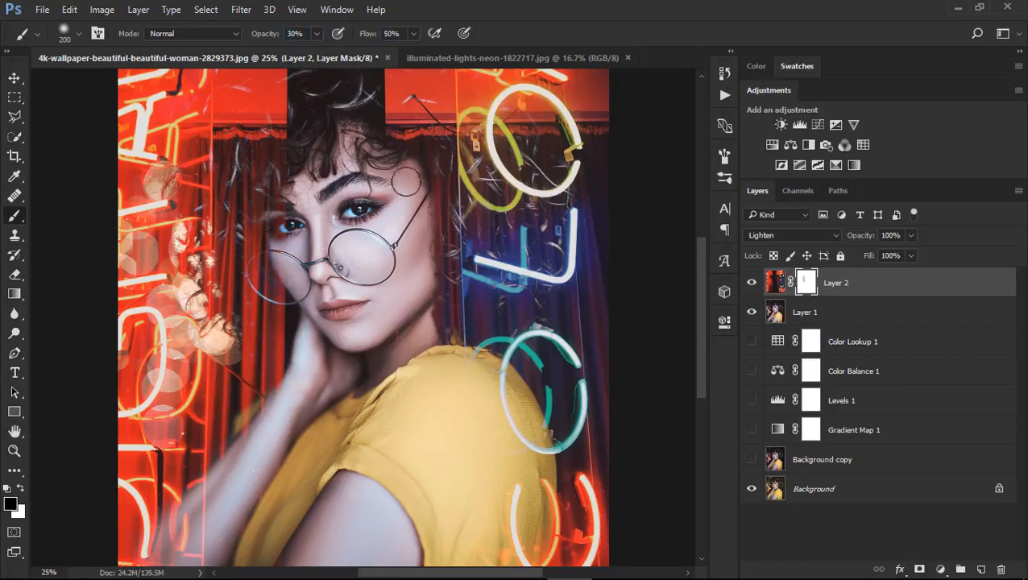
{"action": "left_click_drag", "start_coordinate": [320, 216], "coordinate": [367, 245]}
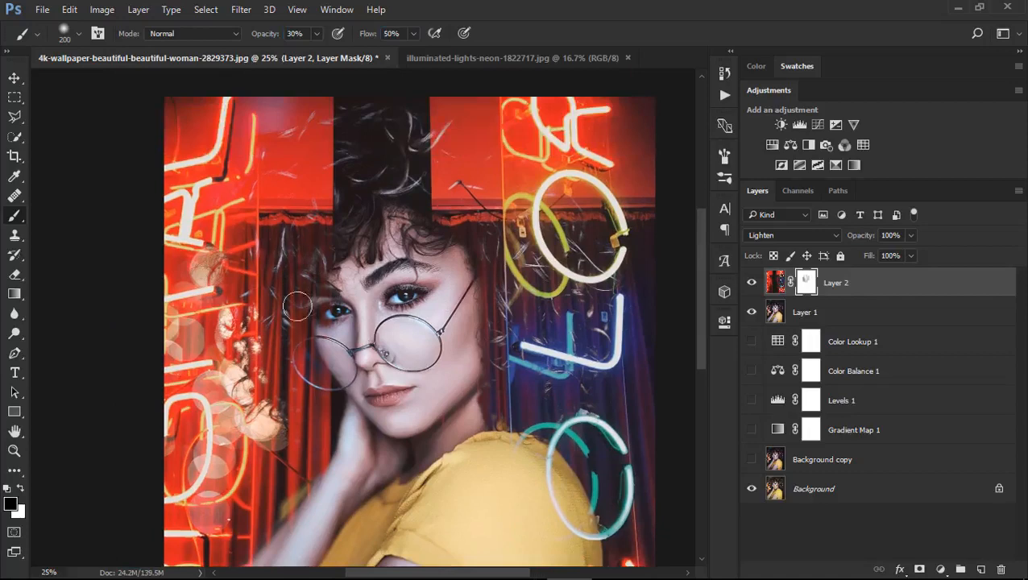
{"action": "left_click_drag", "start_coordinate": [425, 424], "coordinate": [337, 489]}
{"action": "mouse_move", "coordinate": [250, 302]}
{"action": "left_mouse_down"}
{"action": "mouse_move", "coordinate": [257, 45]}
{"action": "mouse_move", "coordinate": [290, 298]}
{"action": "left_mouse_up"}
Step: Mask the neon off the upper hair on both sides with a 250 px black brush, raising its opacity to 67%
{"action": "key", "text": "]"}
{"action": "key", "text": "]"}
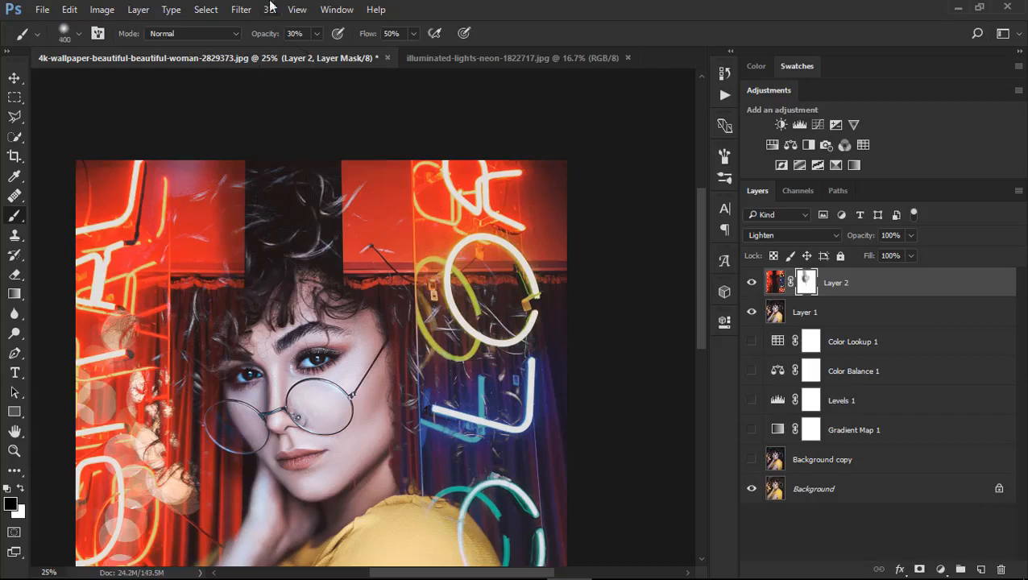
{"action": "key", "text": "["}
{"action": "key", "text": "["}
{"action": "left_click_drag", "start_coordinate": [226, 257], "coordinate": [230, 95]}
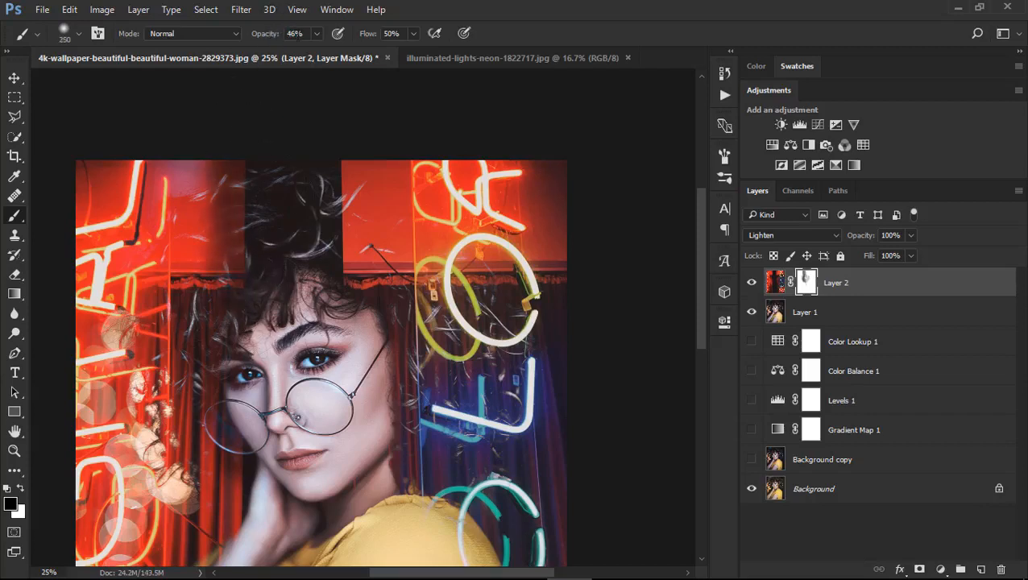
{"action": "type", "text": "67"}
{"action": "left_click_drag", "start_coordinate": [230, 258], "coordinate": [241, 64]}
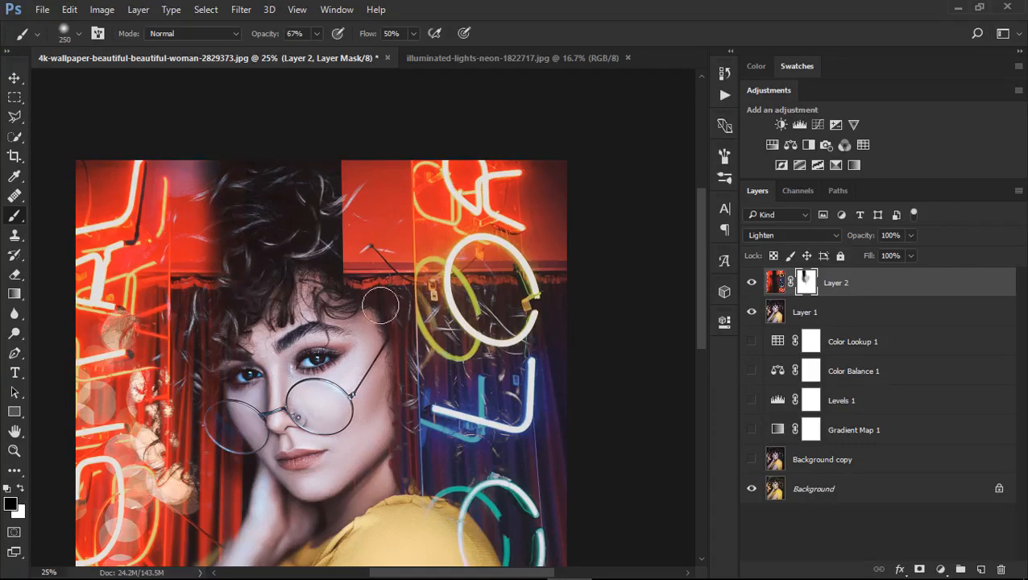
{"action": "left_click_drag", "start_coordinate": [355, 270], "coordinate": [355, 193]}
{"action": "mouse_move", "coordinate": [349, 58]}
{"action": "left_mouse_down"}
{"action": "mouse_move", "coordinate": [401, 142]}
{"action": "mouse_move", "coordinate": [328, 84]}
{"action": "mouse_move", "coordinate": [329, 69]}
{"action": "left_mouse_up"}
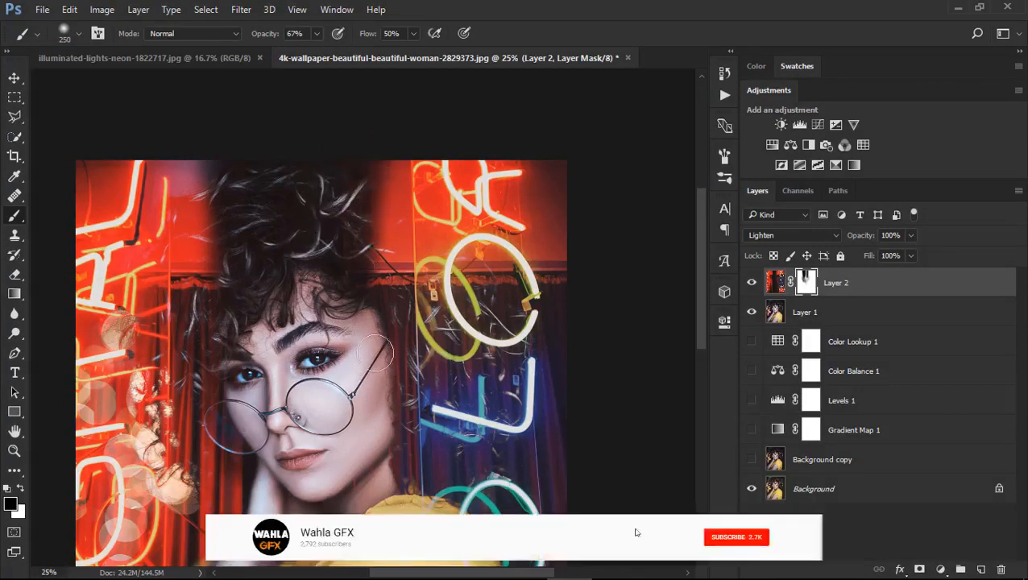
Step: Soften the mask around the hair and beside the face with a 500 px black brush at 40% opacity
{"action": "scroll", "coordinate": [374, 161], "scroll_direction": "down", "scroll_amount": 3}
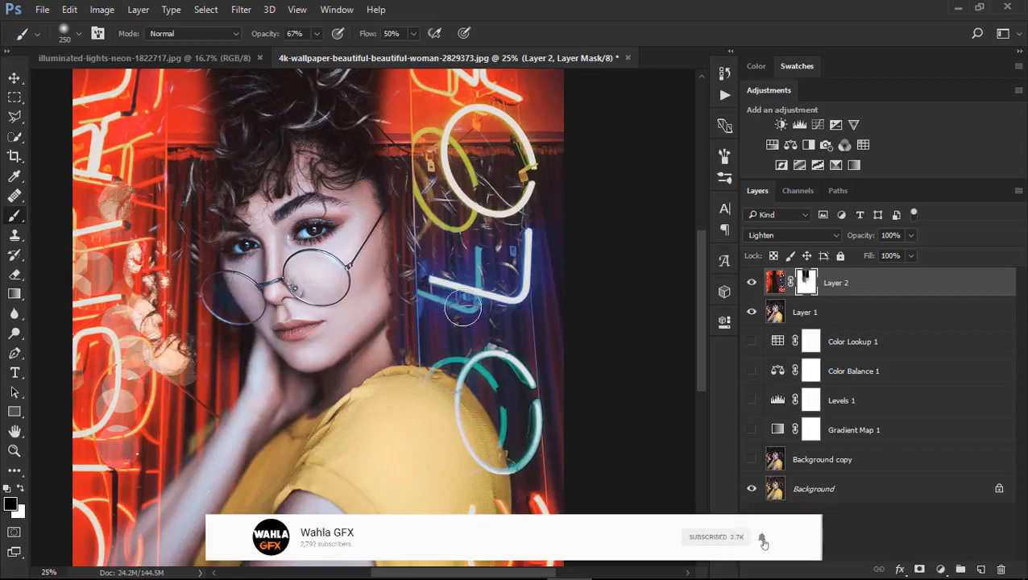
{"action": "scroll", "coordinate": [462, 307], "scroll_direction": "down", "scroll_amount": 2}
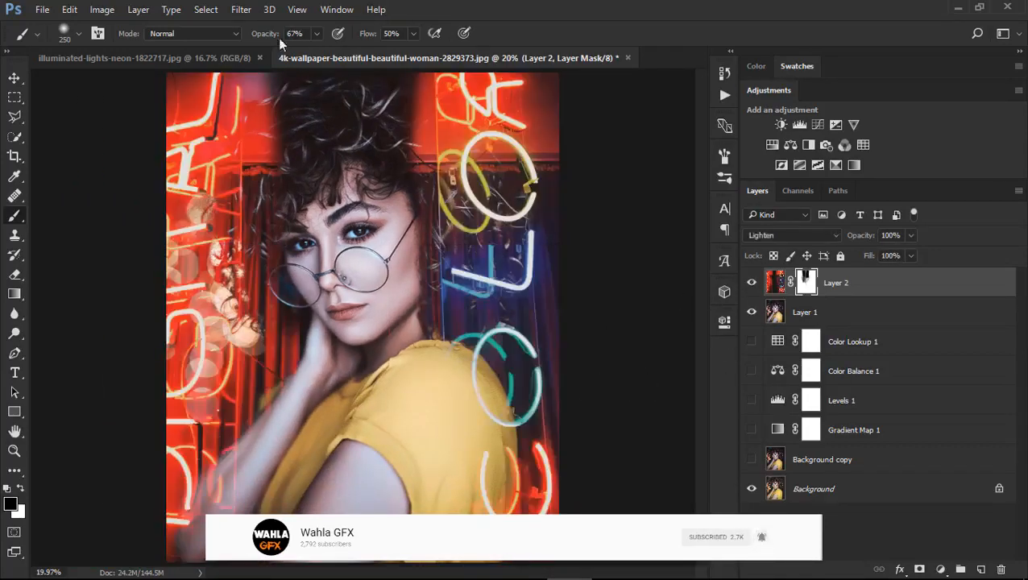
{"action": "scroll", "coordinate": [355, 131], "scroll_direction": "down", "scroll_amount": 2}
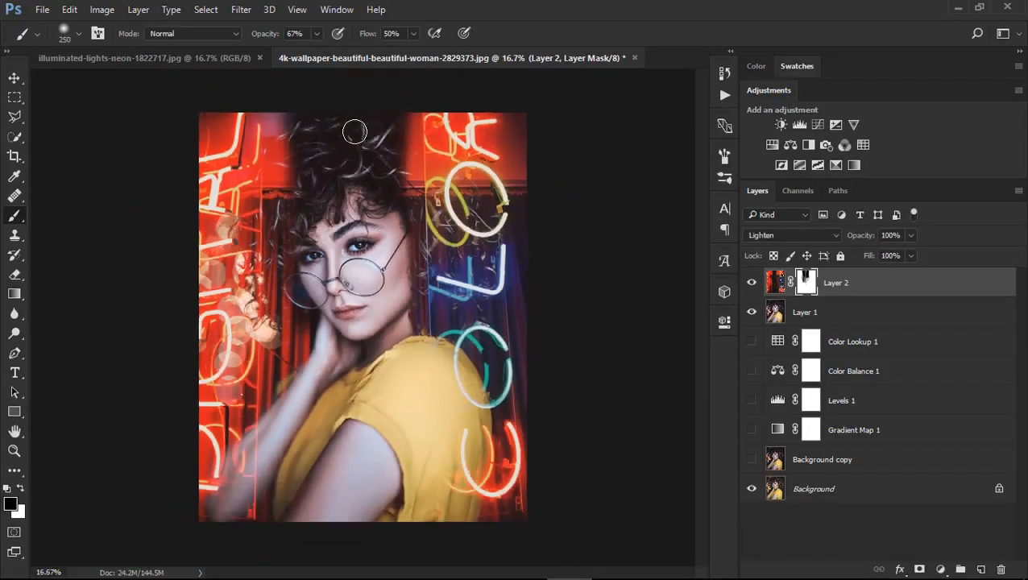
{"action": "key", "text": "Return"}
{"action": "key", "text": "bracketright"}
{"action": "key", "text": "bracketright"}
{"action": "key", "text": "bracketright"}
{"action": "left_click_drag", "start_coordinate": [293, 147], "coordinate": [312, 229]}
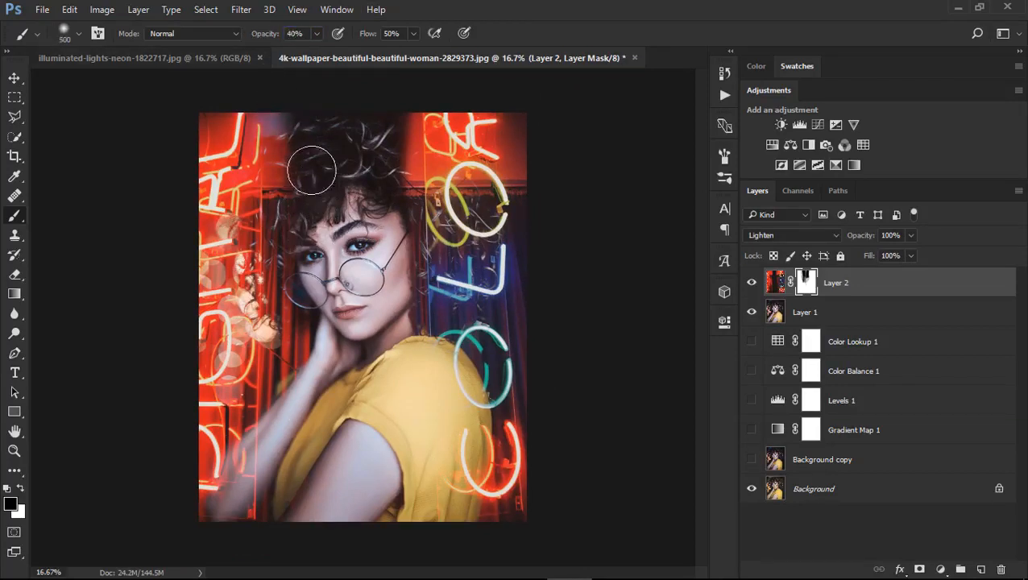
{"action": "mouse_move", "coordinate": [396, 256]}
{"action": "left_mouse_down"}
{"action": "mouse_move", "coordinate": [440, 41]}
{"action": "mouse_move", "coordinate": [566, 112]}
{"action": "left_mouse_up"}
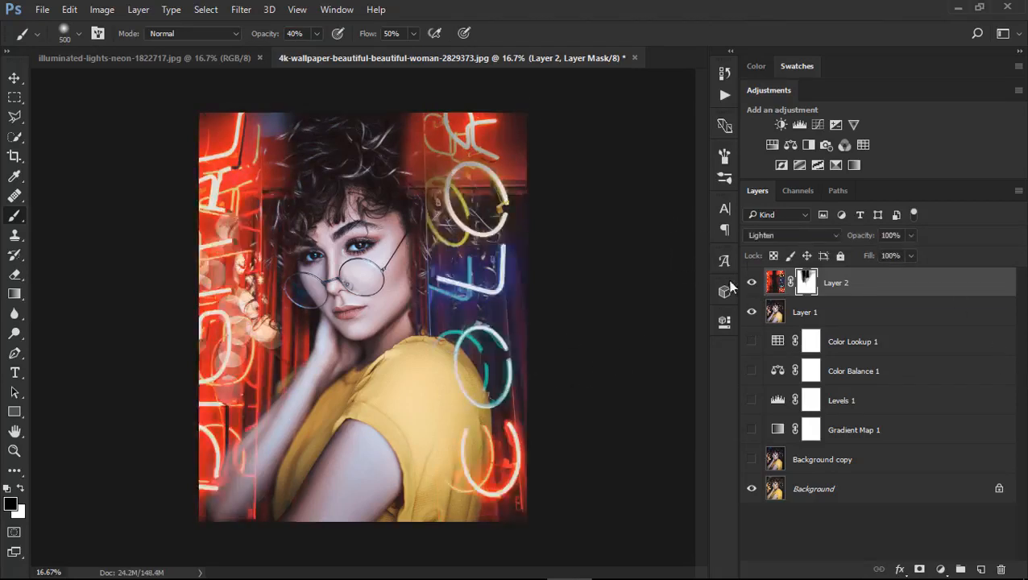
Step: Add a Solid Color fill layer in dark purple #551064
{"action": "left_click", "coordinate": [898, 320]}
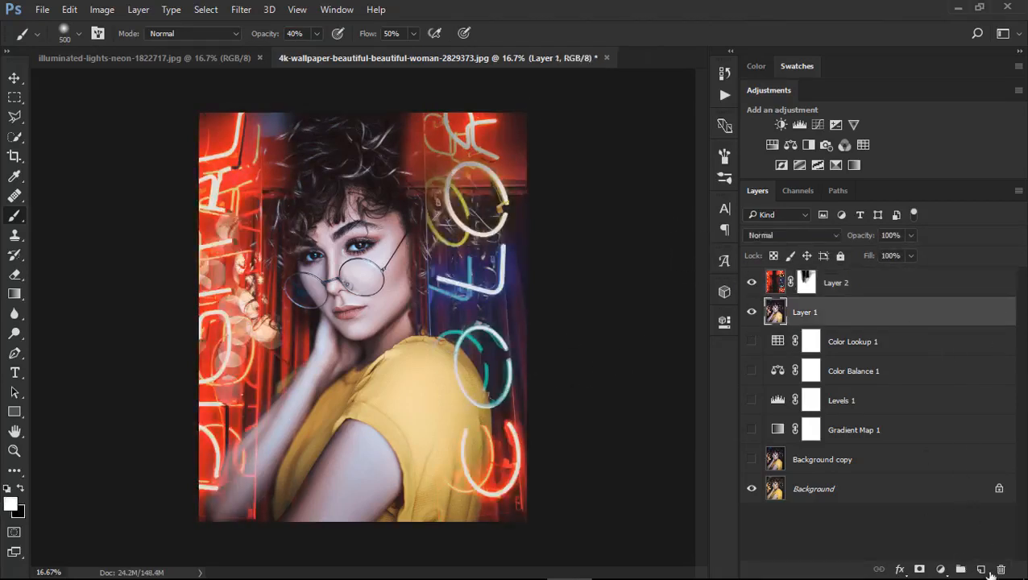
{"action": "left_click", "coordinate": [982, 570]}
{"action": "left_click", "coordinate": [940, 570]}
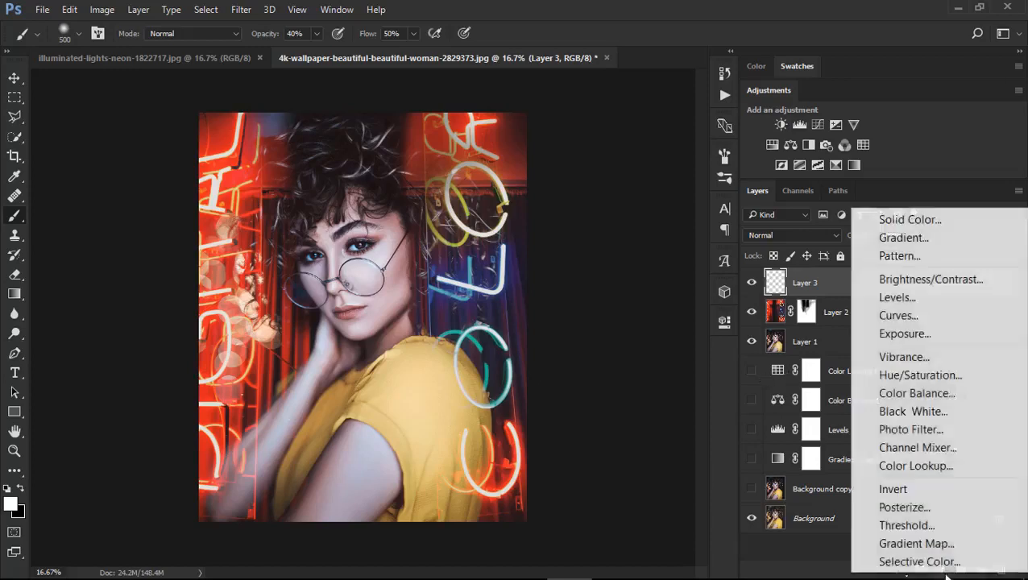
{"action": "left_click", "coordinate": [917, 218]}
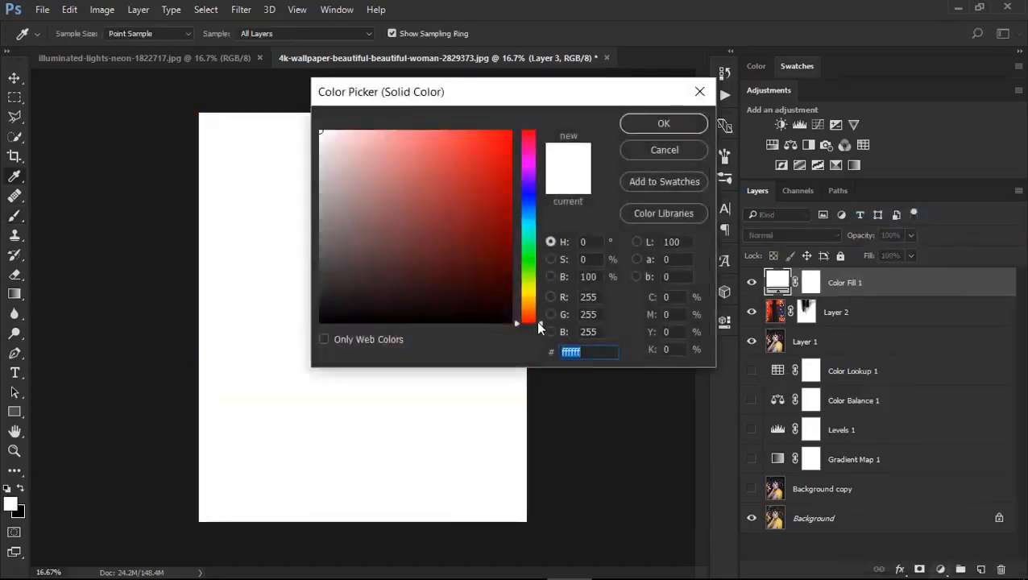
{"action": "left_click_drag", "start_coordinate": [538, 325], "coordinate": [542, 173]}
{"action": "left_click", "coordinate": [480, 245]}
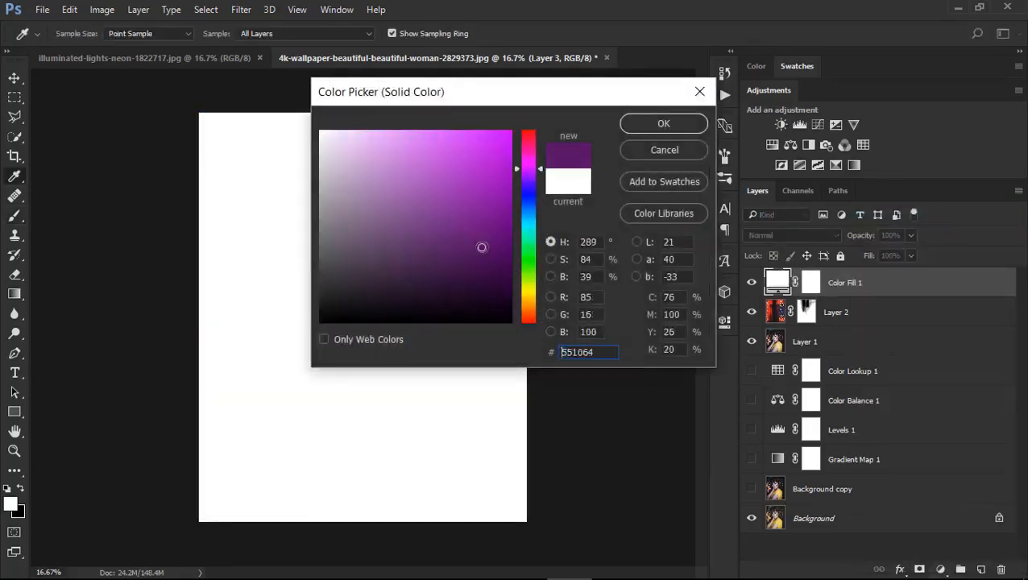
{"action": "left_click", "coordinate": [665, 126]}
Step: Move the purple fill layer below the neon layer, set it to Soft Light with 13% fill, and check its effect
{"action": "key", "text": "b"}
{"action": "left_click_drag", "start_coordinate": [853, 286], "coordinate": [886, 324]}
{"action": "left_click", "coordinate": [798, 235]}
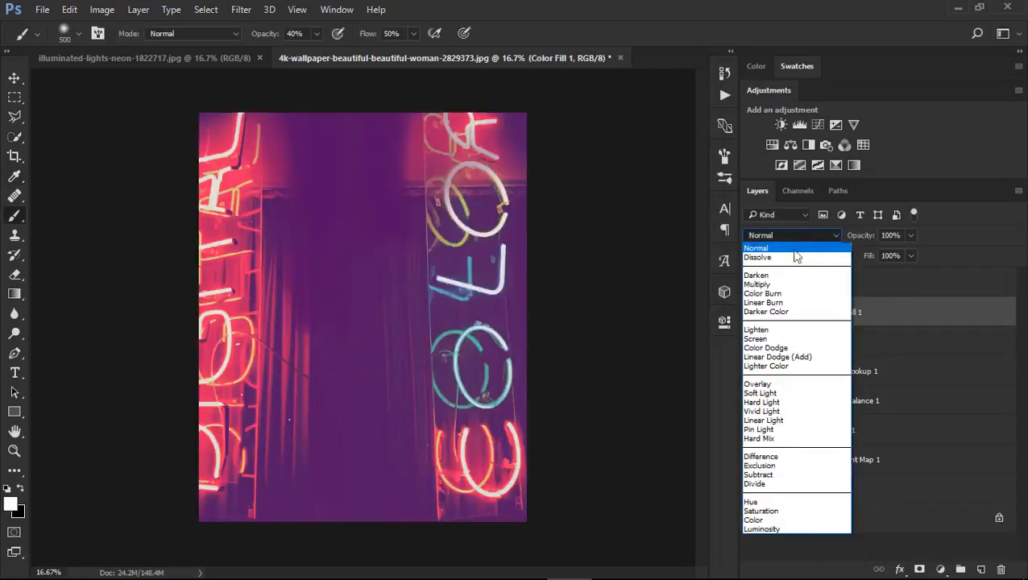
{"action": "left_click", "coordinate": [761, 393]}
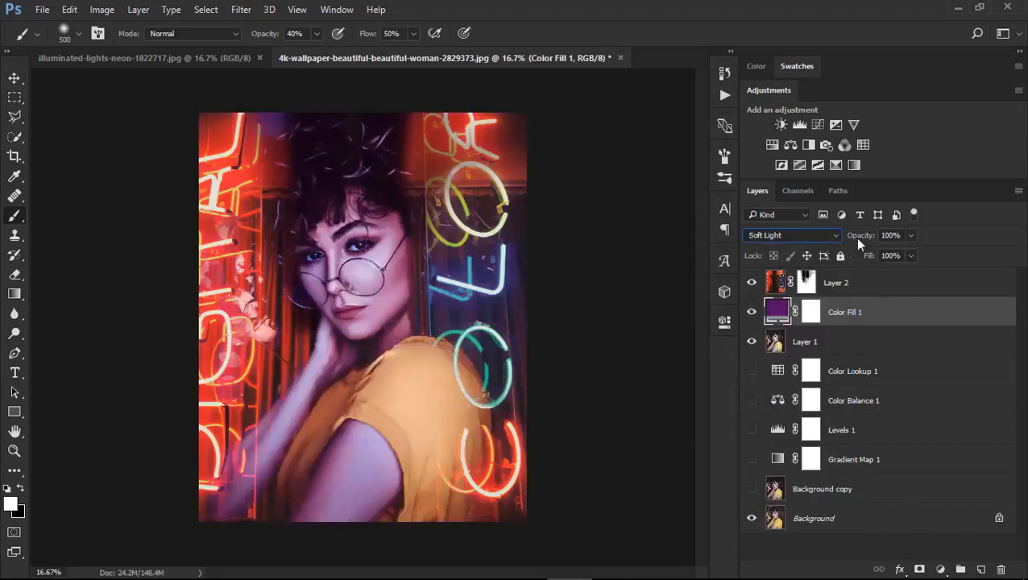
{"action": "left_click", "coordinate": [851, 275]}
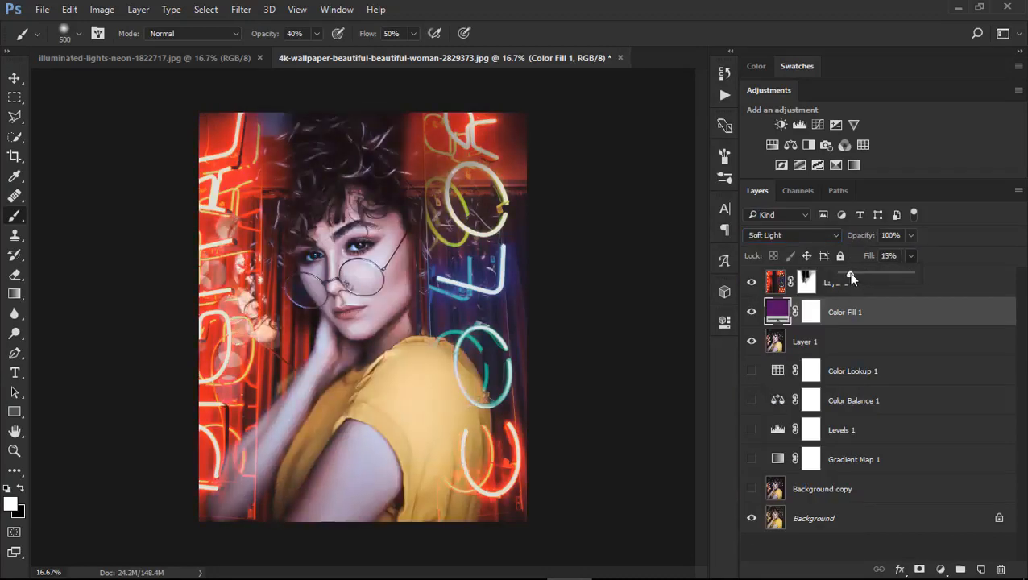
{"action": "left_click", "coordinate": [752, 318]}
{"action": "left_click", "coordinate": [752, 318]}
Step: Apply the merged image to a new top layer, hide the layers between it and the Background, and compare it with the original
{"action": "left_click", "coordinate": [864, 284]}
{"action": "left_click", "coordinate": [982, 569]}
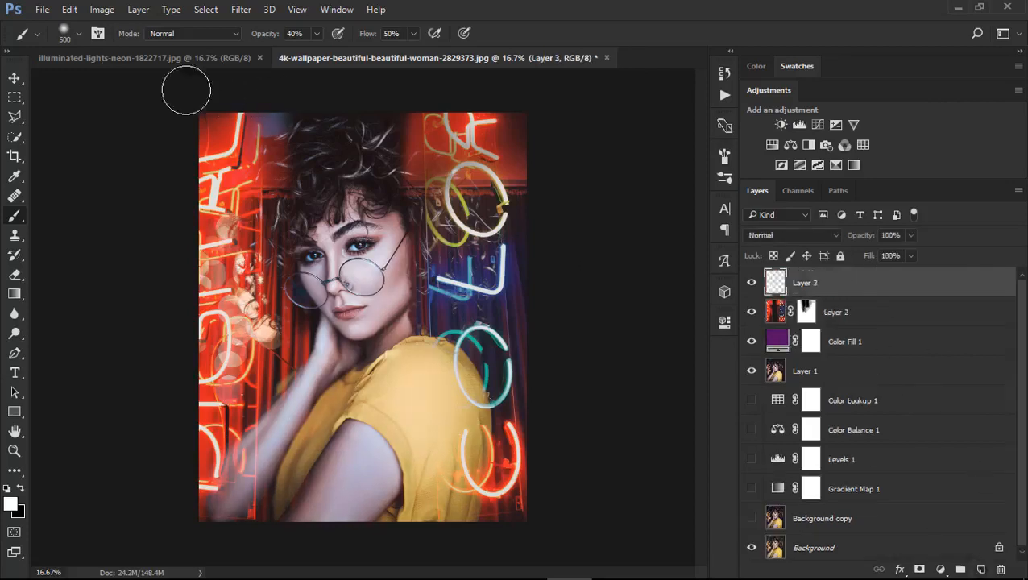
{"action": "left_click", "coordinate": [98, 10]}
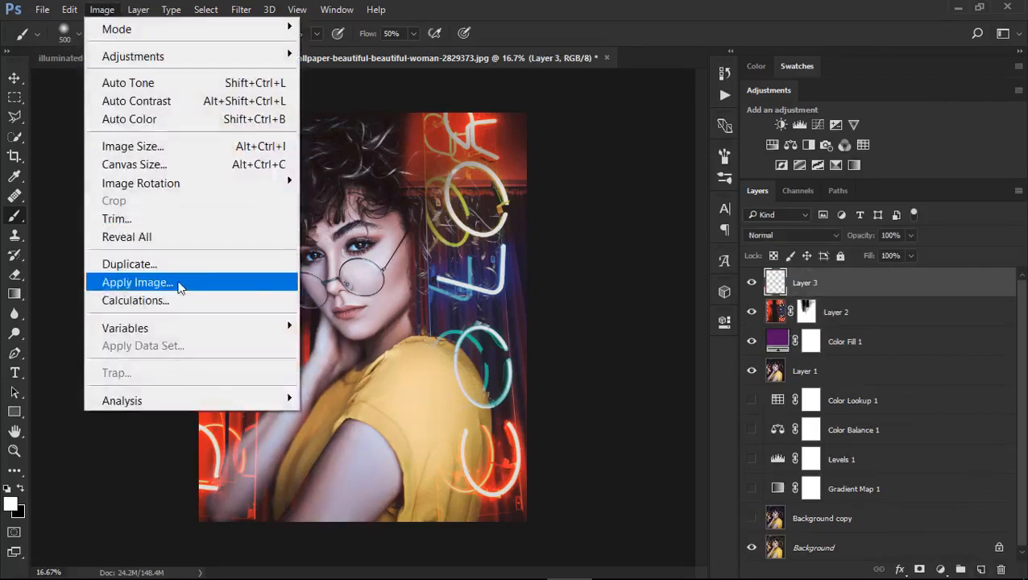
{"action": "left_click", "coordinate": [179, 285]}
{"action": "left_click", "coordinate": [868, 234]}
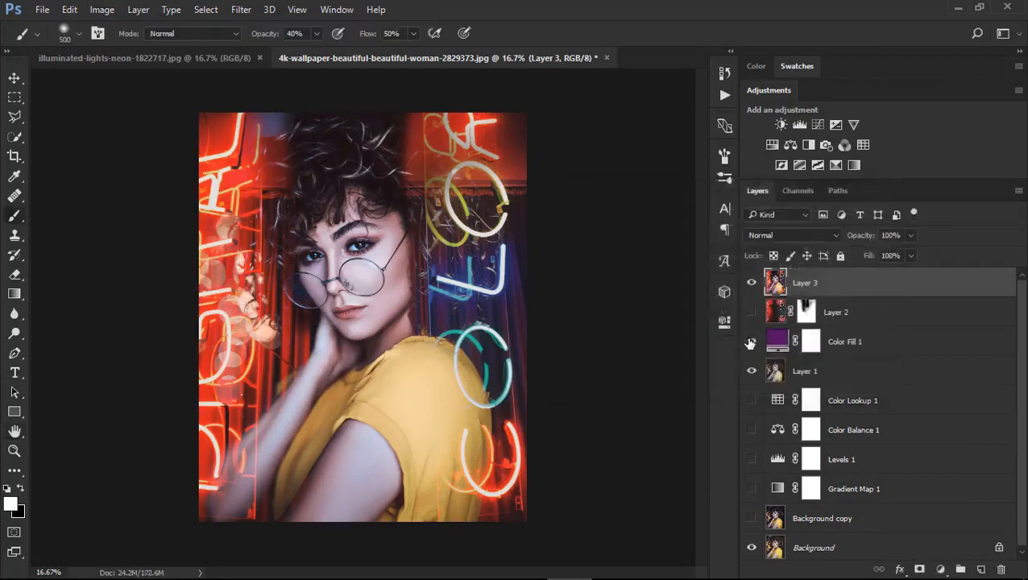
{"action": "left_click", "coordinate": [750, 278]}
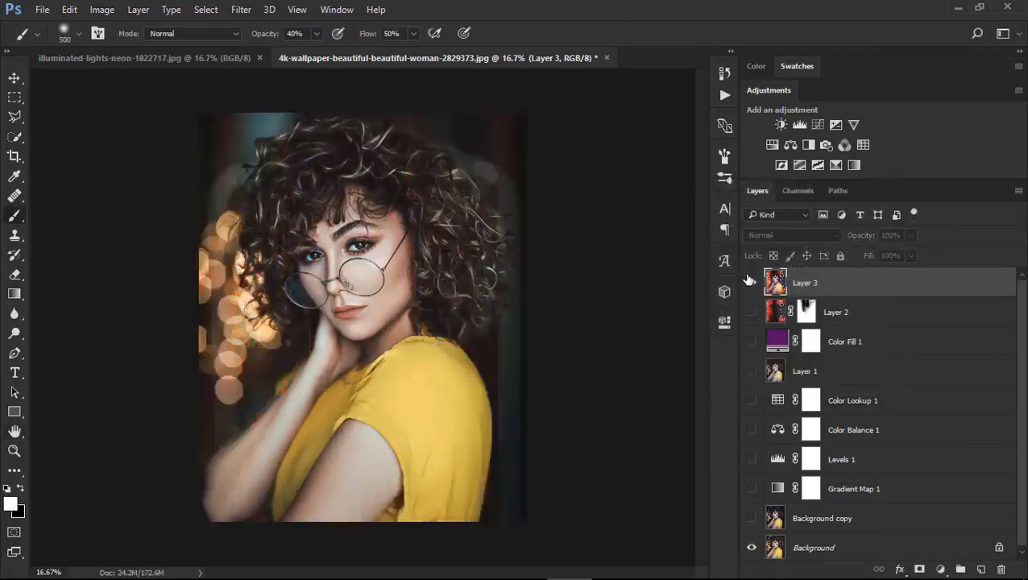
{"action": "left_click", "coordinate": [750, 278]}
{"action": "left_click", "coordinate": [751, 278]}
{"action": "left_click", "coordinate": [750, 278]}
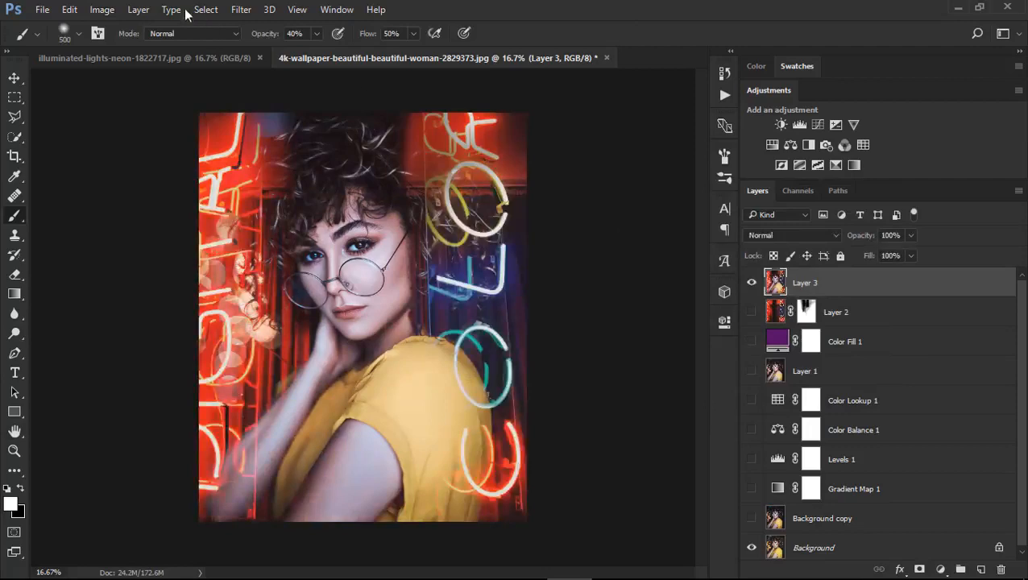
Step: Open the merged layer in the Camera Raw Filter and set Exposure to +0.25 and Whites to +10
{"action": "left_click", "coordinate": [241, 10]}
{"action": "left_click", "coordinate": [354, 119]}
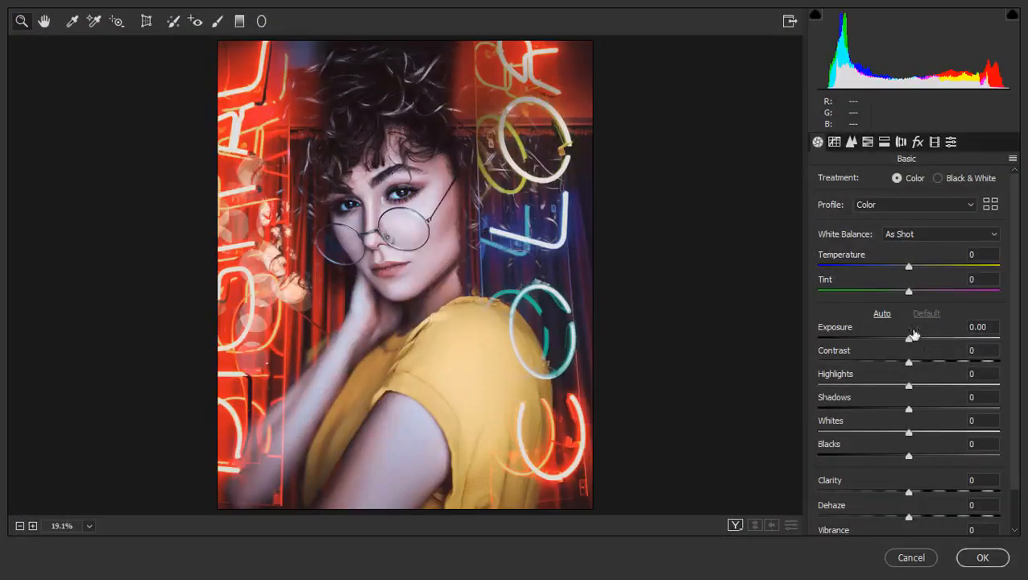
{"action": "left_click_drag", "start_coordinate": [914, 334], "coordinate": [920, 333]}
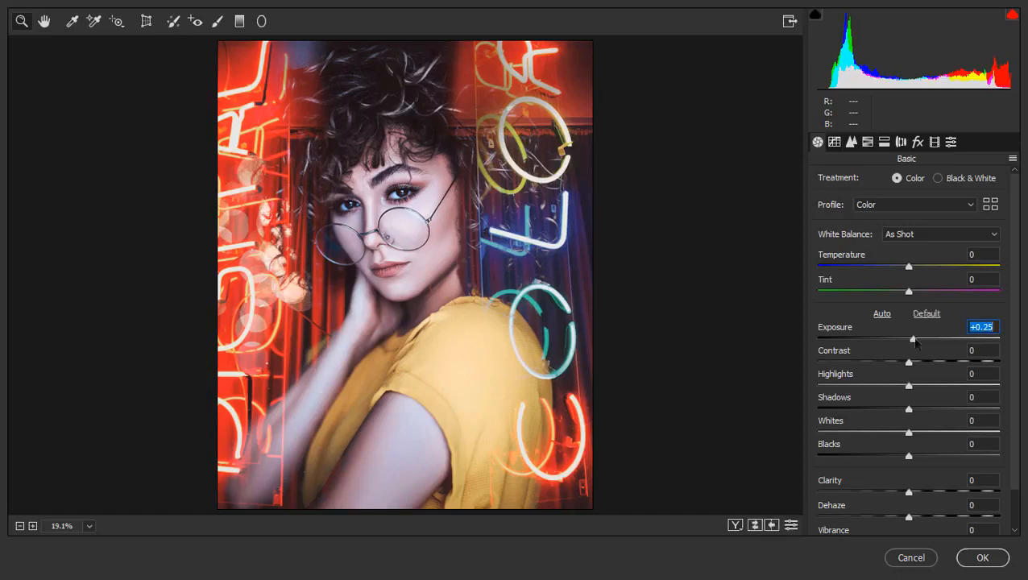
{"action": "mouse_move", "coordinate": [922, 426]}
{"action": "left_mouse_down"}
{"action": "mouse_move", "coordinate": [943, 426]}
{"action": "mouse_move", "coordinate": [911, 427]}
{"action": "mouse_move", "coordinate": [931, 423]}
{"action": "left_mouse_up"}
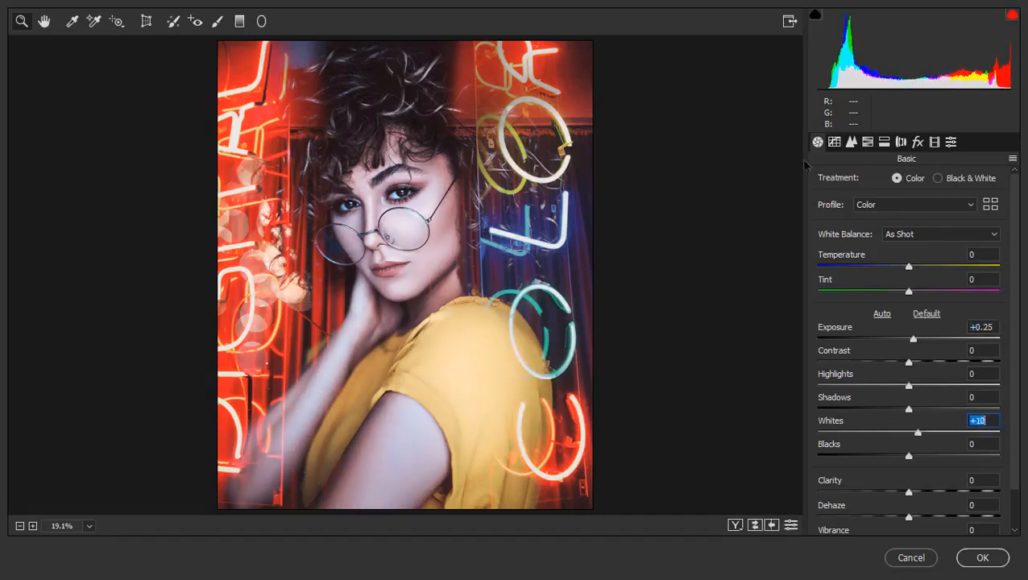
Step: Draw a large radial filter centred on the face with Exposure -0.65, apply the filter, and compare the result with the original
{"action": "left_click", "coordinate": [261, 21]}
{"action": "left_click_drag", "start_coordinate": [402, 205], "coordinate": [583, 420]}
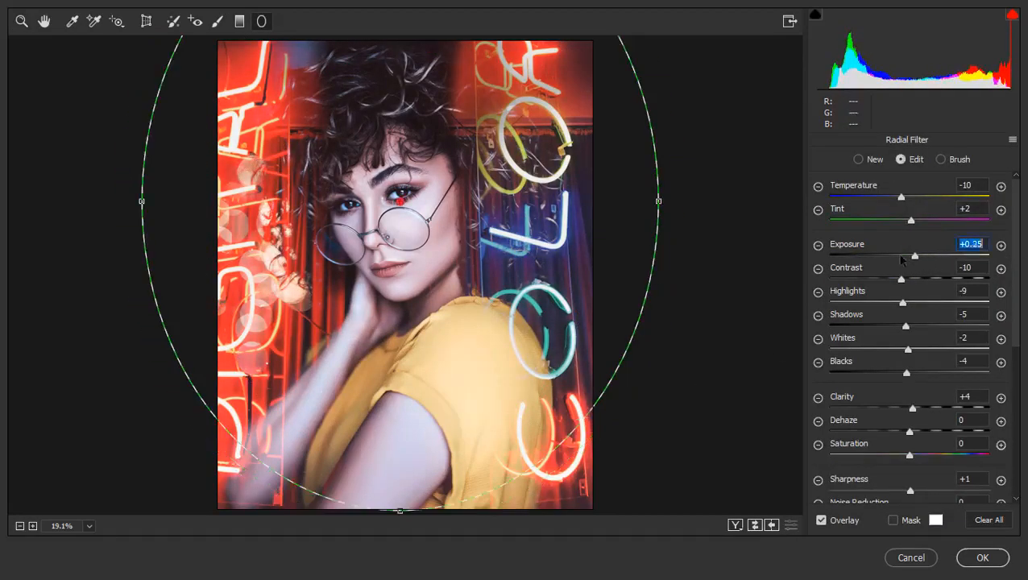
{"action": "left_click_drag", "start_coordinate": [902, 260], "coordinate": [897, 258]}
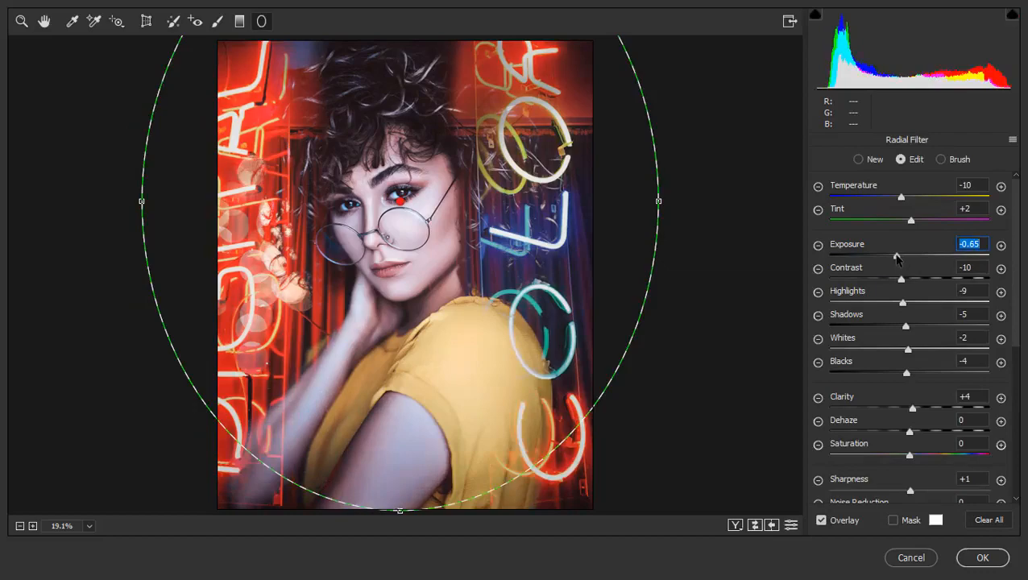
{"action": "left_click", "coordinate": [981, 558]}
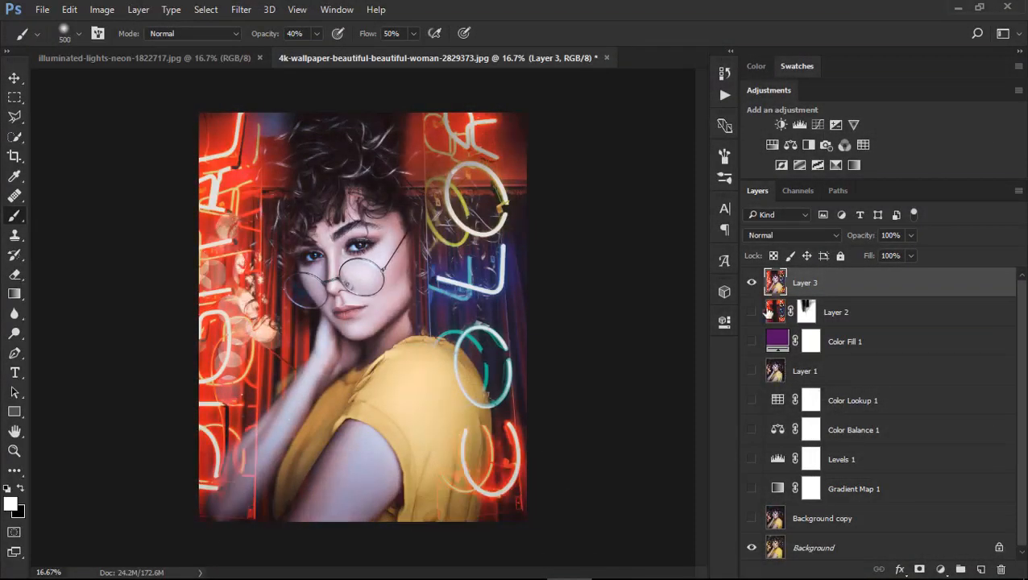
{"action": "left_click", "coordinate": [751, 284]}
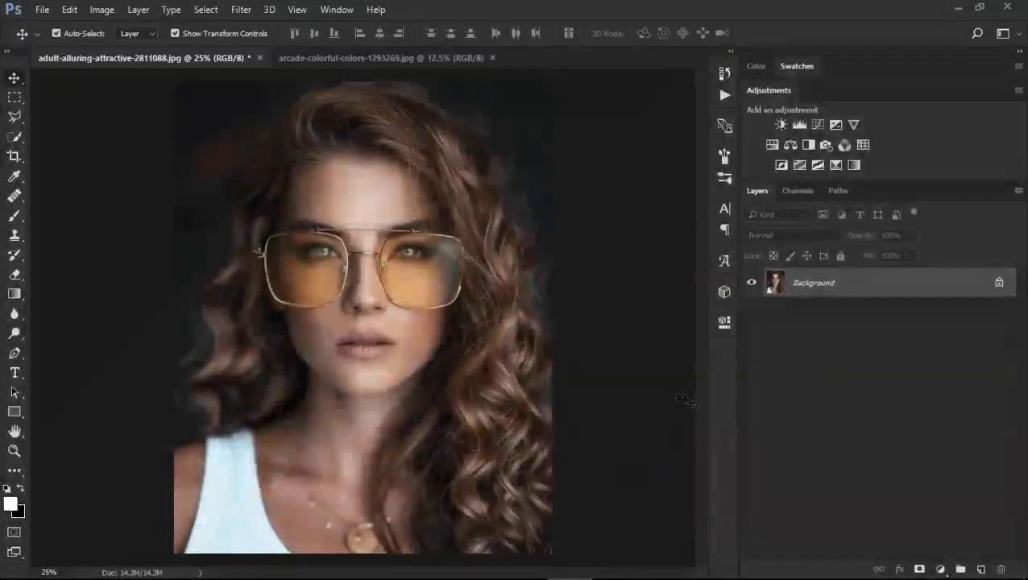
Step: Duplicate the Background layer of the sunglasses portrait and open the copy in the Camera Raw Filter
{"action": "left_click_drag", "start_coordinate": [897, 284], "coordinate": [981, 569]}
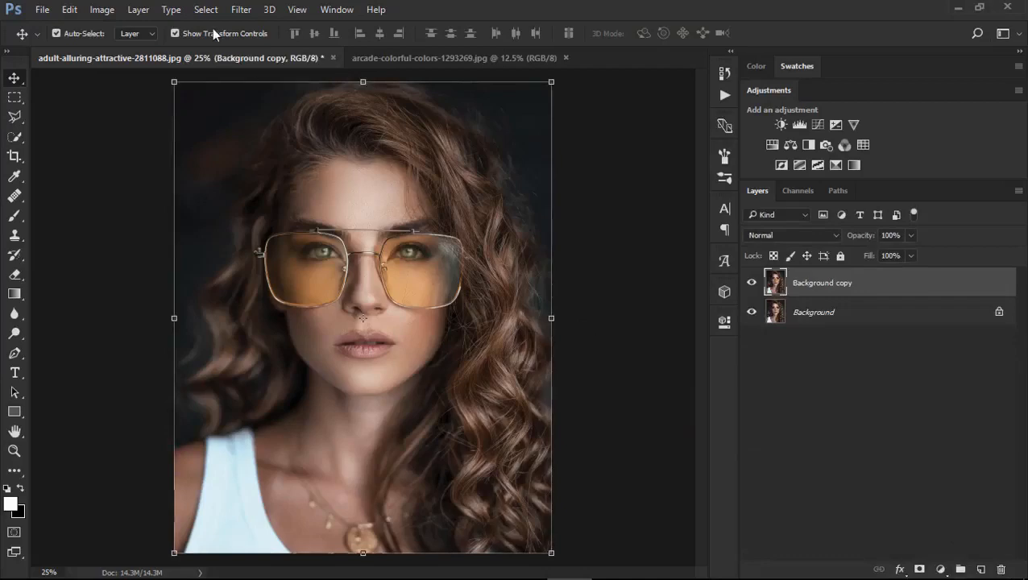
{"action": "left_click", "coordinate": [242, 11]}
{"action": "left_click", "coordinate": [326, 119]}
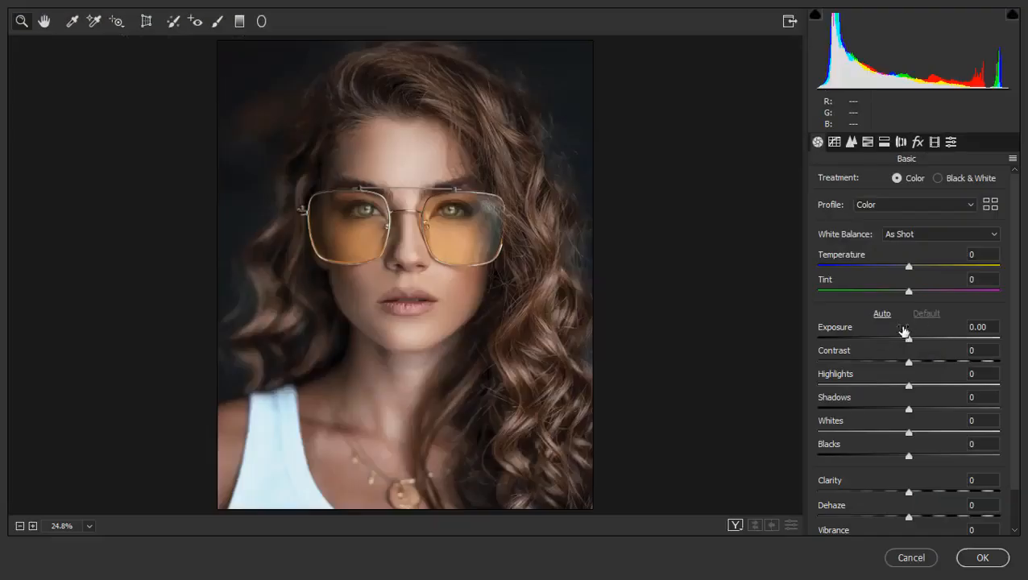
Step: Set Exposure +0.30, Contrast +17, Highlights -2, Shadows -21, Whites -30, Blacks +17, Clarity +34, Temperature -6 and Tint +6
{"action": "left_click_drag", "start_coordinate": [904, 332], "coordinate": [923, 360]}
{"action": "left_click_drag", "start_coordinate": [909, 432], "coordinate": [925, 452]}
{"action": "left_click_drag", "start_coordinate": [909, 409], "coordinate": [926, 385]}
{"action": "left_click_drag", "start_coordinate": [909, 491], "coordinate": [939, 485]}
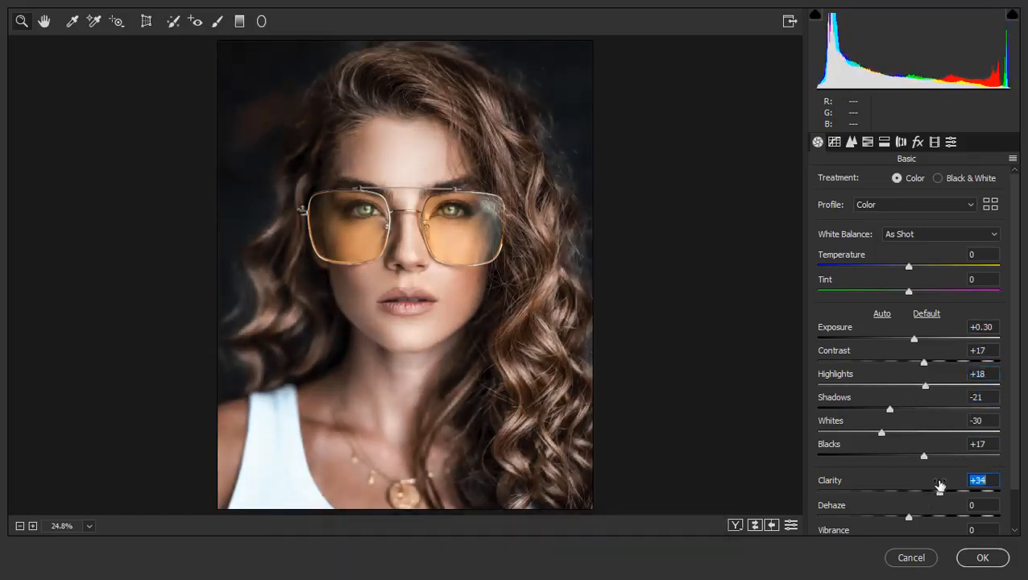
{"action": "left_click_drag", "start_coordinate": [939, 379], "coordinate": [924, 380]}
{"action": "left_click_drag", "start_coordinate": [929, 261], "coordinate": [919, 287]}
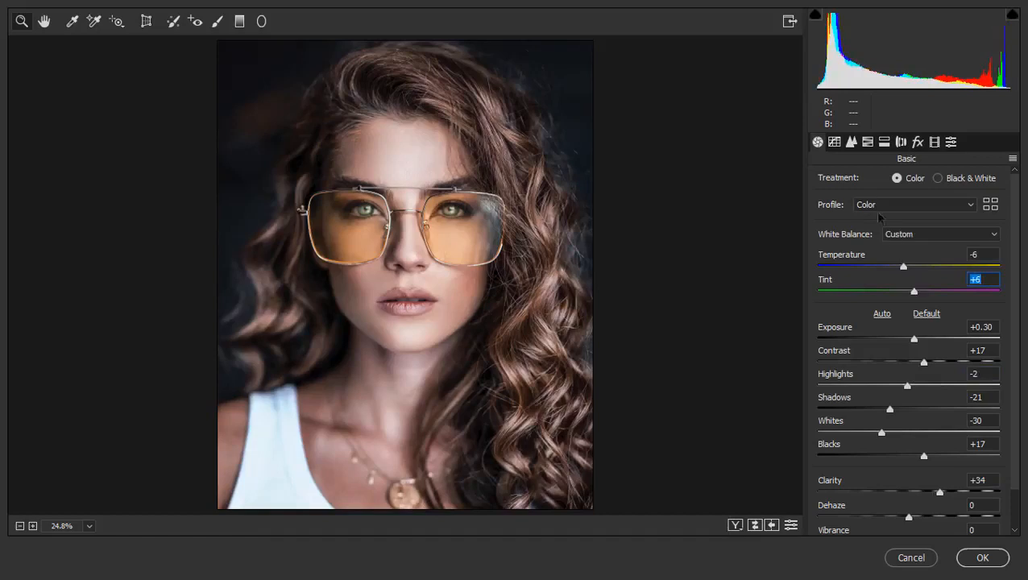
Step: Shape the RGB point curve with the black point at input 8, two anchor points along the line, and the white point at input 240
{"action": "left_click", "coordinate": [835, 141]}
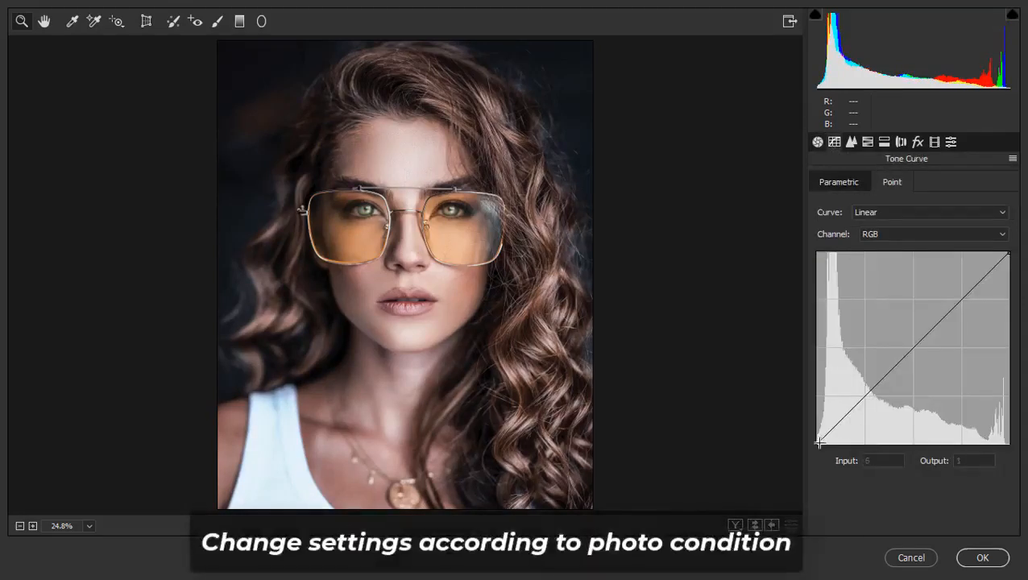
{"action": "left_click_drag", "start_coordinate": [819, 443], "coordinate": [816, 437]}
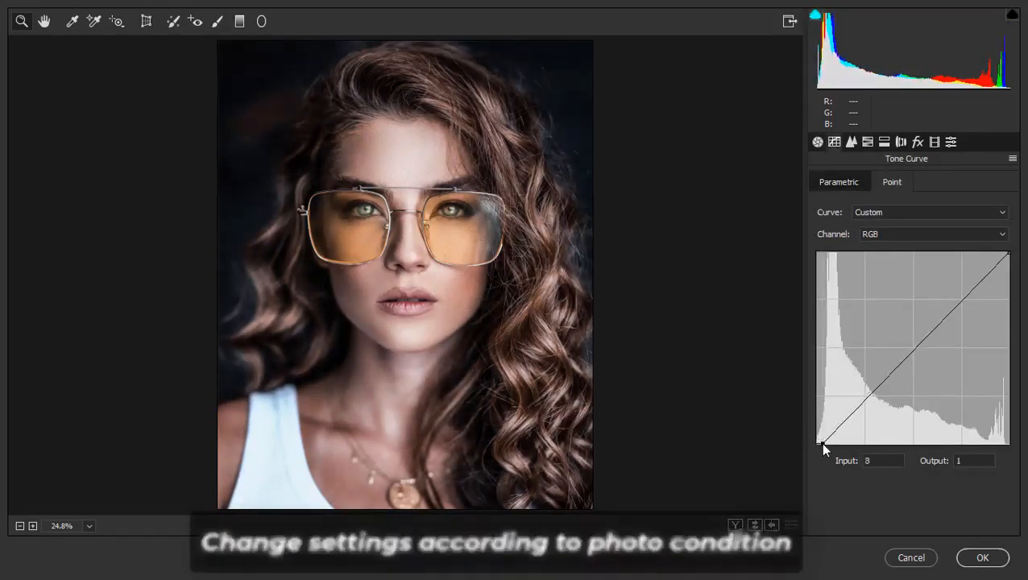
{"action": "left_click", "coordinate": [868, 394]}
{"action": "left_click_drag", "start_coordinate": [868, 395], "coordinate": [867, 392]}
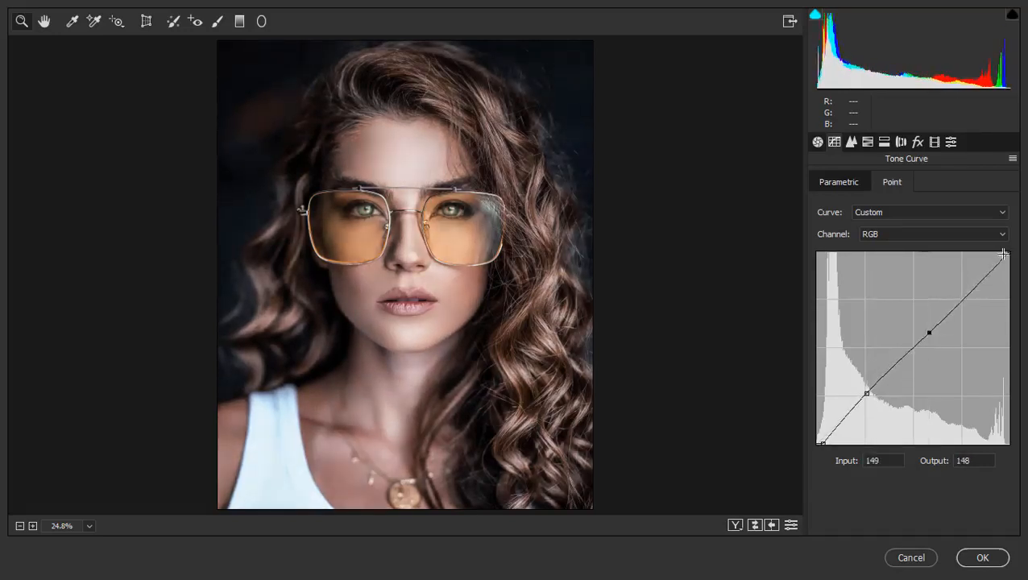
{"action": "left_click_drag", "start_coordinate": [1009, 255], "coordinate": [998, 254]}
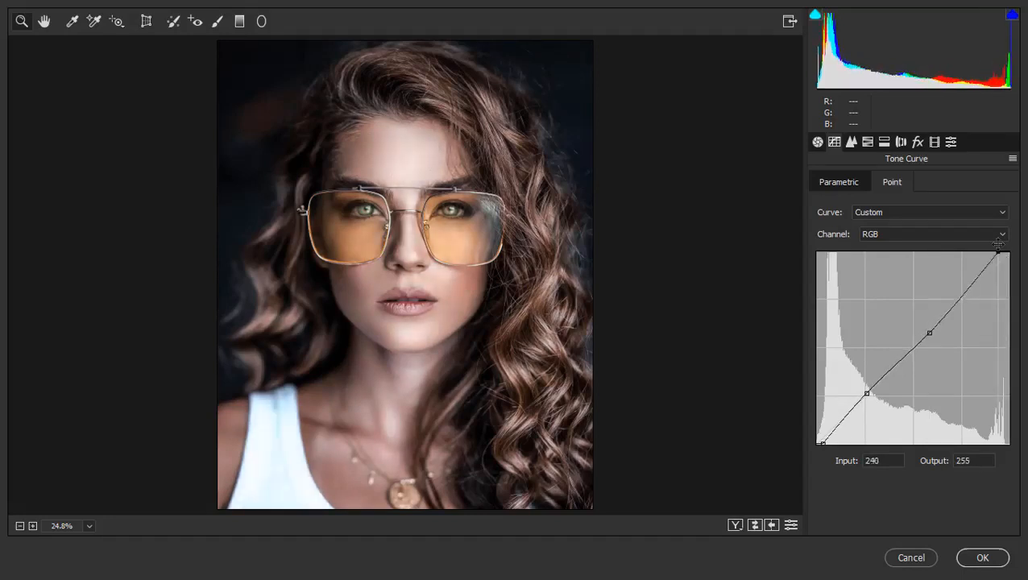
Step: Adjust the orange tones in the HSL adjustments
{"action": "left_click", "coordinate": [852, 142]}
{"action": "left_click", "coordinate": [868, 142]}
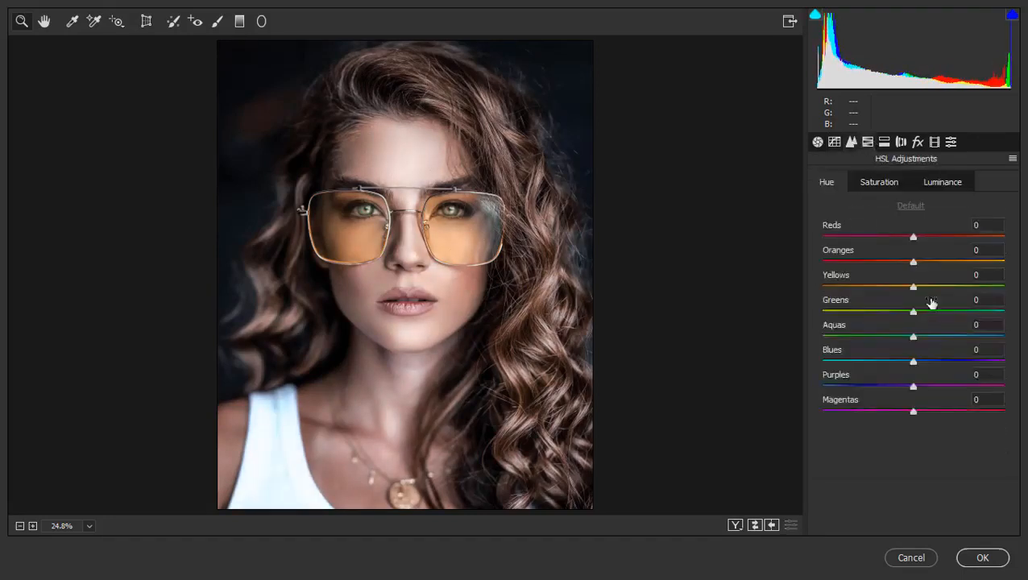
{"action": "mouse_move", "coordinate": [946, 255]}
{"action": "left_mouse_down"}
{"action": "mouse_move", "coordinate": [958, 259]}
{"action": "mouse_move", "coordinate": [929, 266]}
{"action": "left_mouse_up"}
Step: Split-tone the highlights at hue 227 and the shadows at hue 335, both with saturation 4, and add a post-crop vignette of -13
{"action": "left_click", "coordinate": [884, 142]}
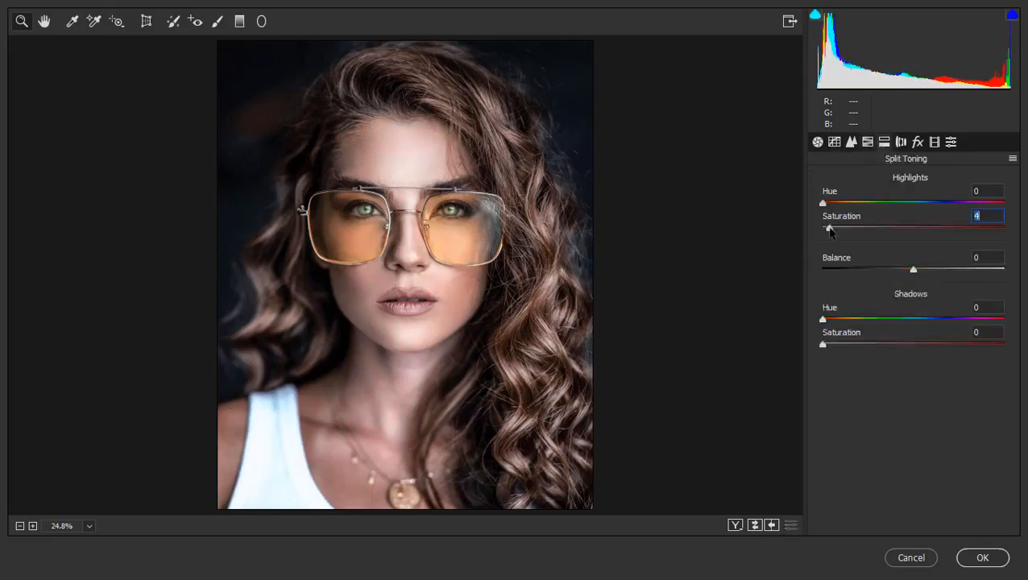
{"action": "mouse_move", "coordinate": [959, 210]}
{"action": "left_mouse_down"}
{"action": "mouse_move", "coordinate": [921, 214]}
{"action": "mouse_move", "coordinate": [948, 207]}
{"action": "left_mouse_up"}
{"action": "left_click_drag", "start_coordinate": [823, 344], "coordinate": [996, 319]}
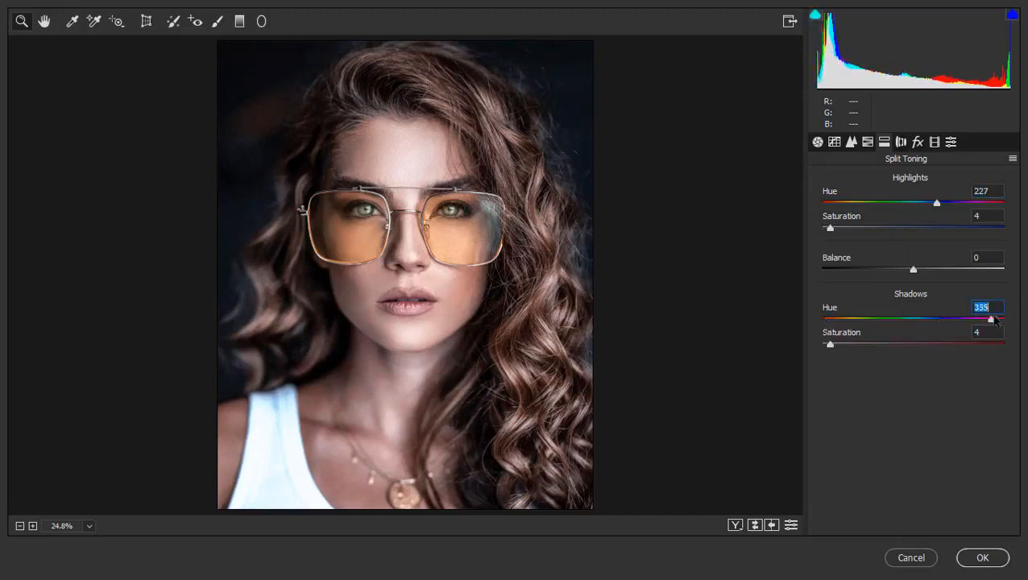
{"action": "left_click", "coordinate": [919, 143]}
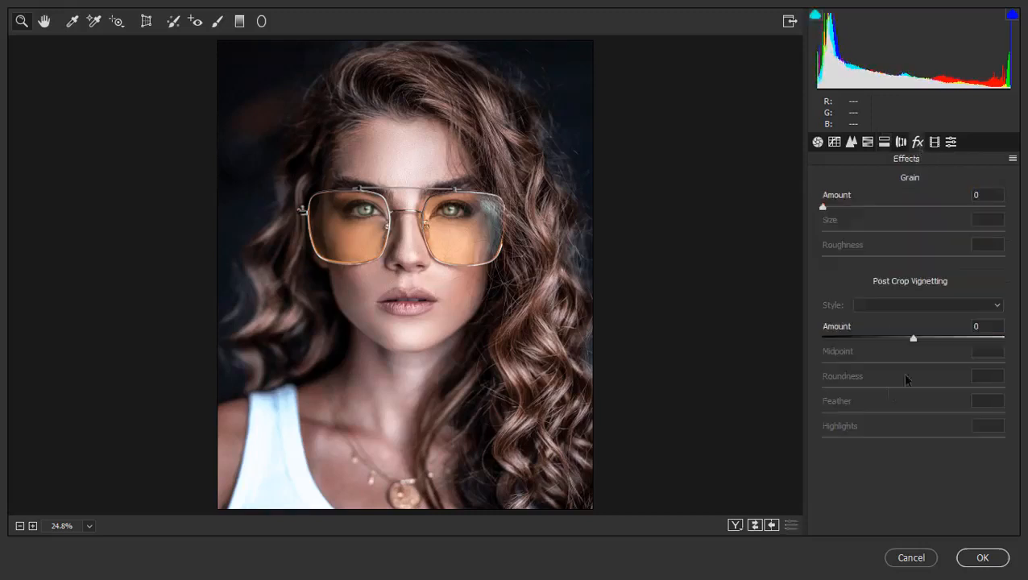
{"action": "left_click_drag", "start_coordinate": [913, 340], "coordinate": [902, 340]}
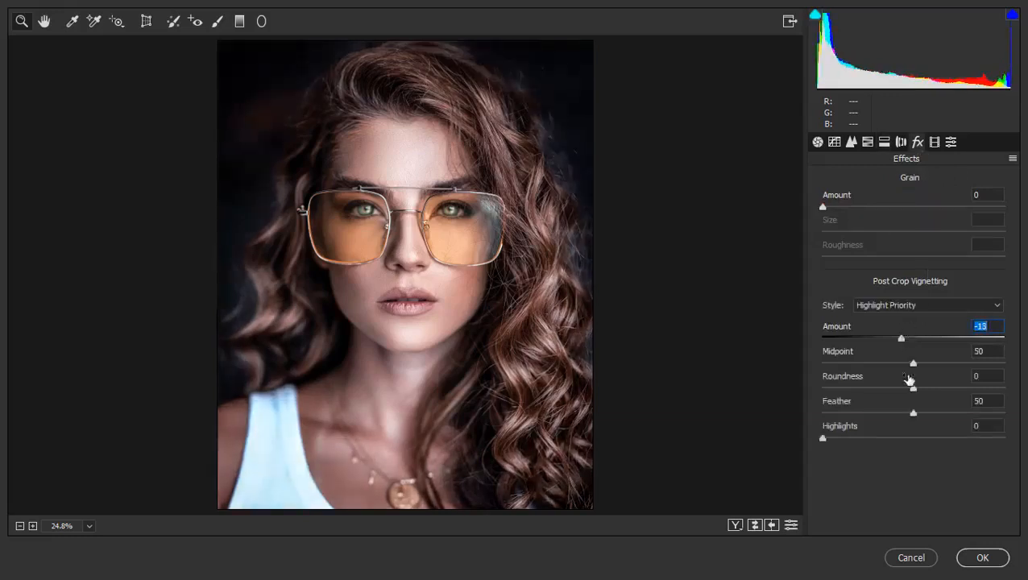
Step: Calibrate the primaries to blue hue -12, saturation -13, green hue +15, saturation -22, red hue +25, saturation -20, and apply the filter
{"action": "left_click", "coordinate": [951, 142]}
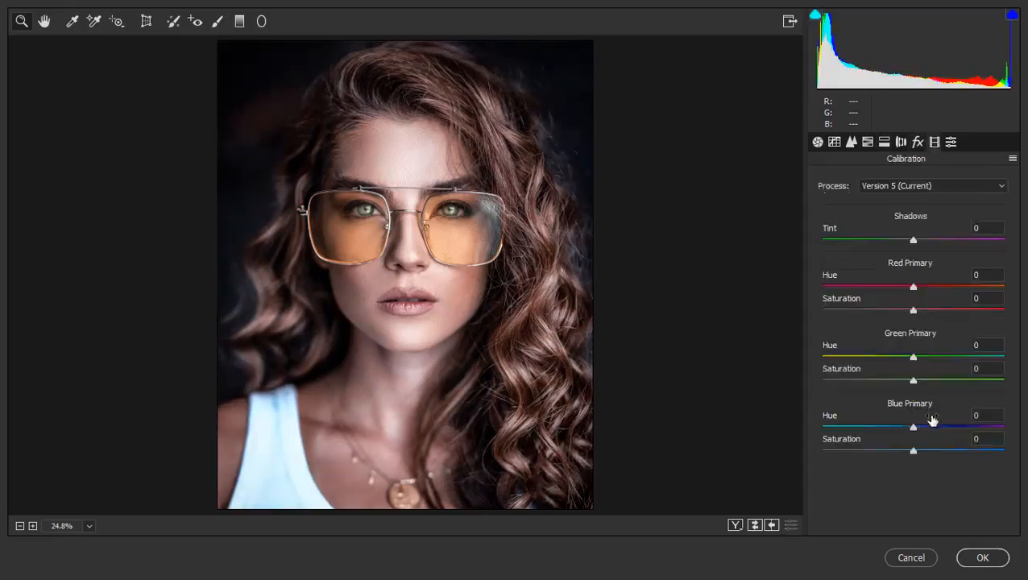
{"action": "left_click_drag", "start_coordinate": [930, 420], "coordinate": [927, 445]}
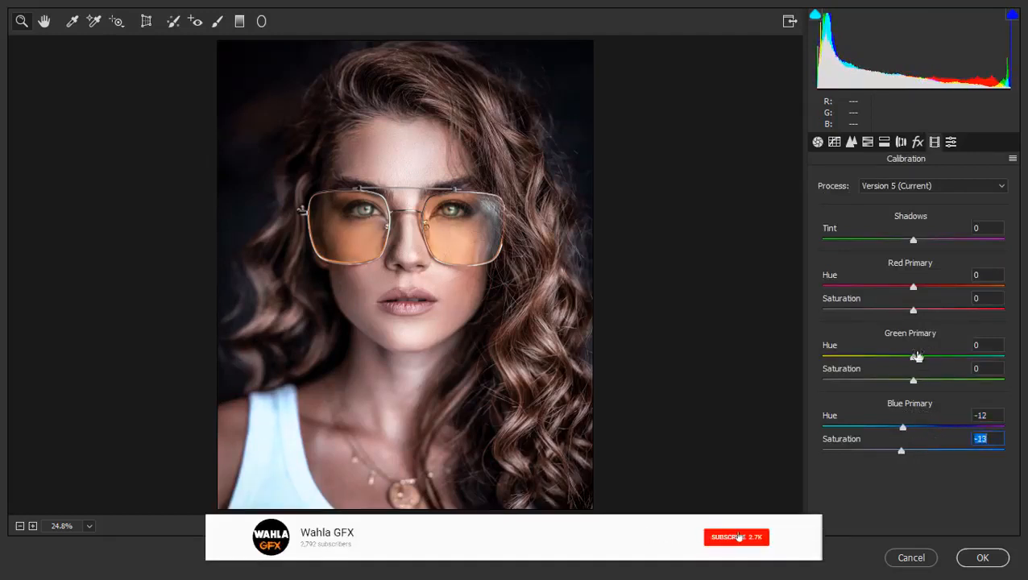
{"action": "left_click_drag", "start_coordinate": [915, 356], "coordinate": [899, 376]}
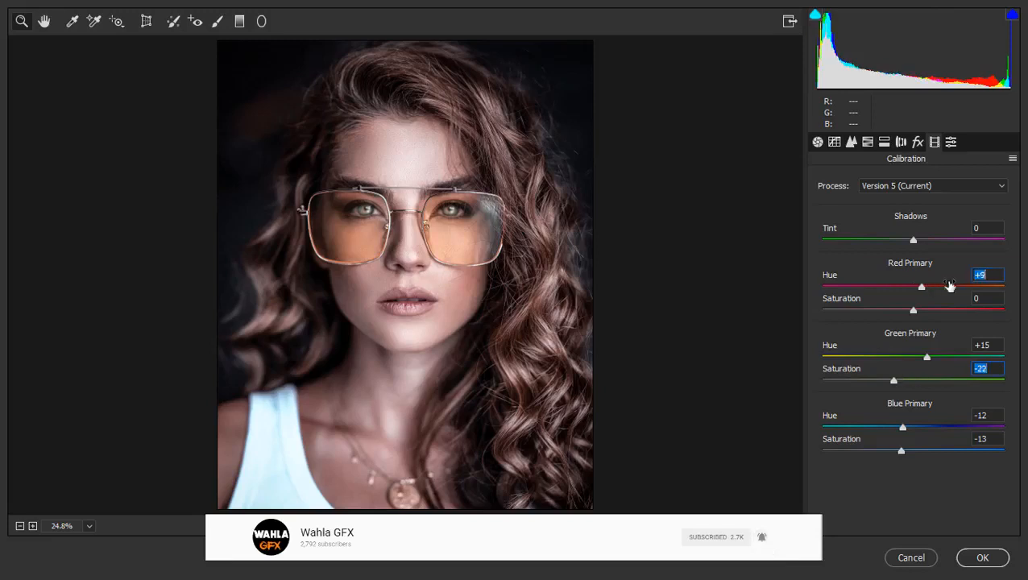
{"action": "left_click_drag", "start_coordinate": [950, 287], "coordinate": [916, 306]}
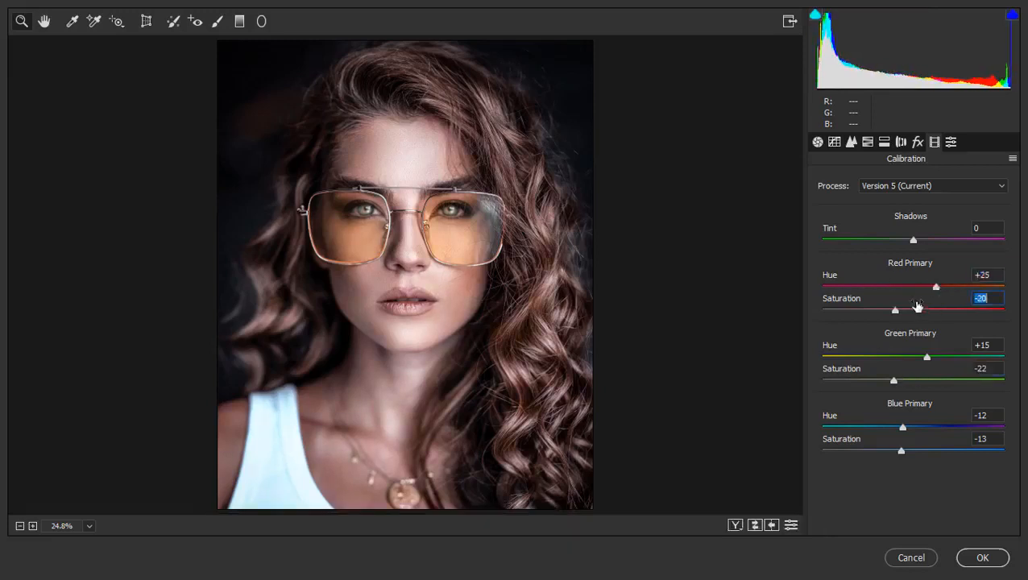
{"action": "left_click", "coordinate": [1004, 555]}
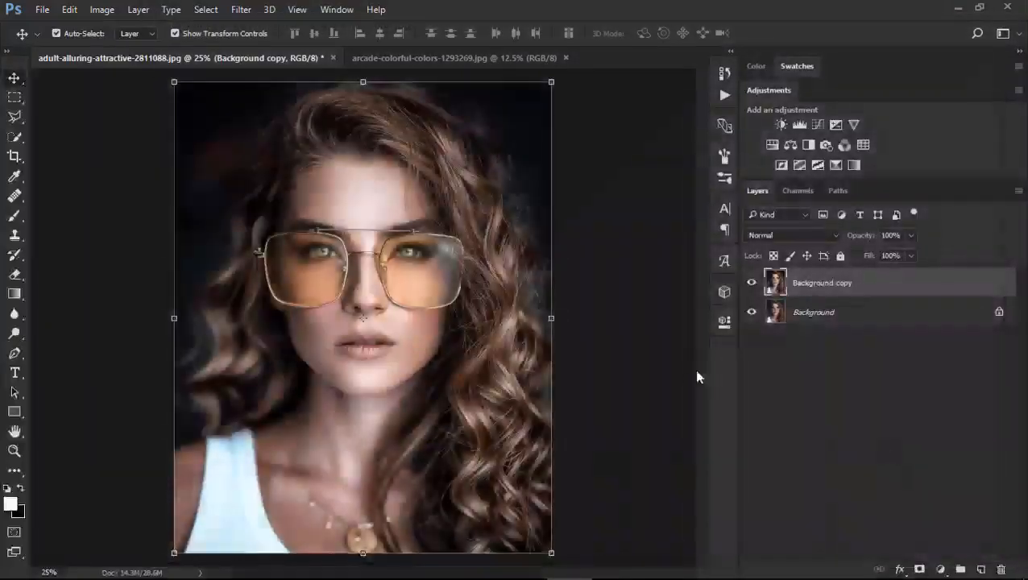
Step: Add a Color Balance adjustment layer with midtones shifted to red +6 and shadows to red +6 and blue +6
{"action": "left_click", "coordinate": [791, 145]}
{"action": "left_click_drag", "start_coordinate": [557, 263], "coordinate": [558, 263]}
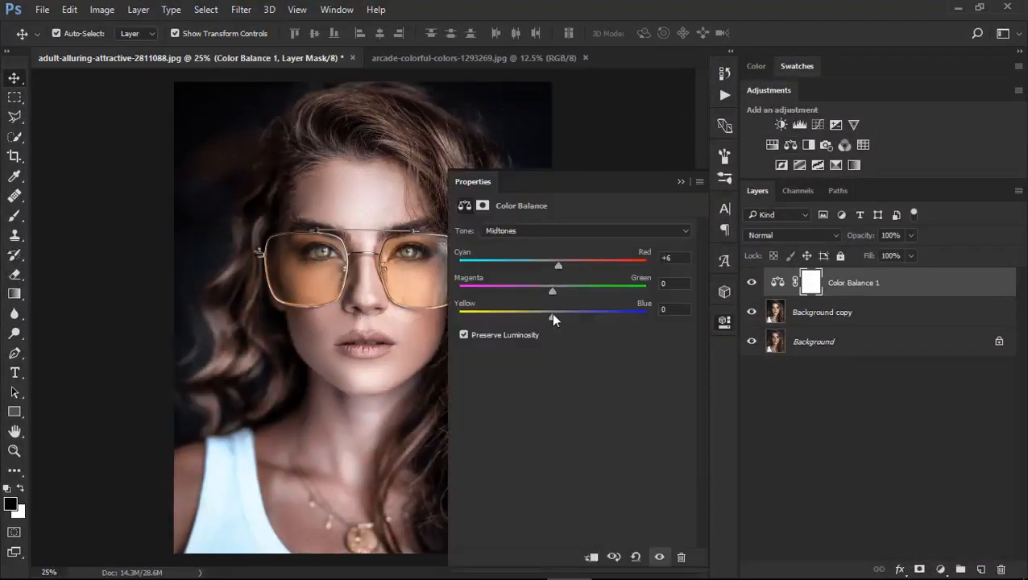
{"action": "left_click_drag", "start_coordinate": [551, 313], "coordinate": [553, 315]}
{"action": "left_click", "coordinate": [540, 232]}
{"action": "left_click", "coordinate": [524, 242]}
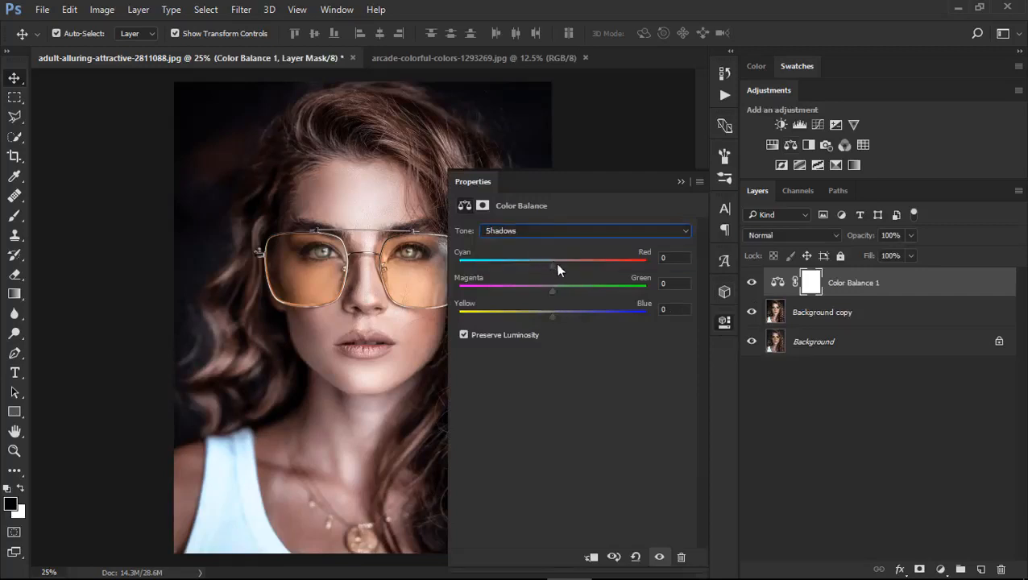
{"action": "left_click_drag", "start_coordinate": [558, 270], "coordinate": [558, 265]}
{"action": "mouse_move", "coordinate": [552, 315]}
{"action": "left_mouse_down"}
{"action": "mouse_move", "coordinate": [541, 318]}
{"action": "mouse_move", "coordinate": [566, 315]}
{"action": "mouse_move", "coordinate": [558, 317]}
{"action": "left_mouse_up"}
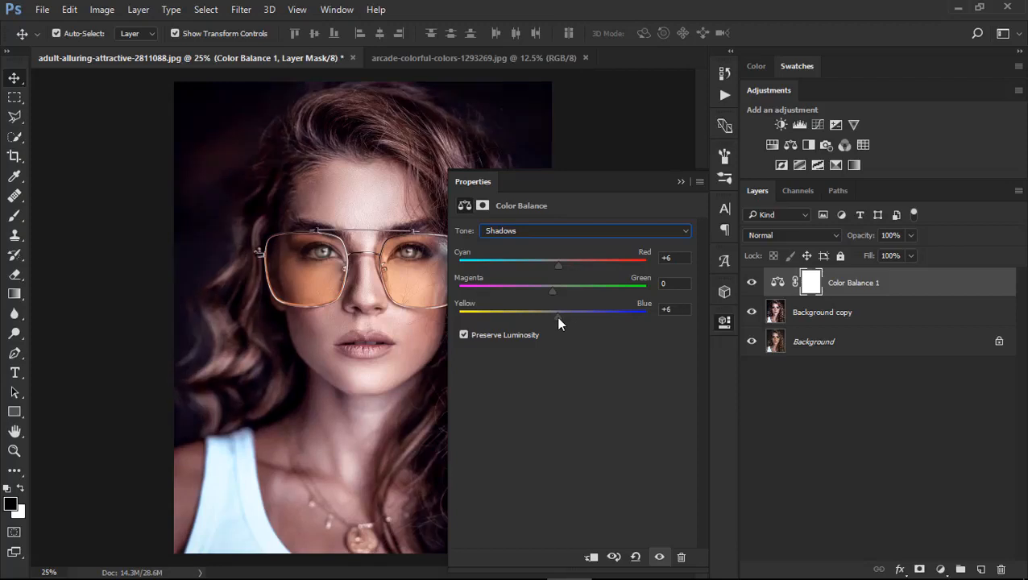
Step: Reduce the Color Balance layer's fill to about 34% and deselect the layer
{"action": "left_click", "coordinate": [679, 182]}
{"action": "left_click", "coordinate": [910, 255]}
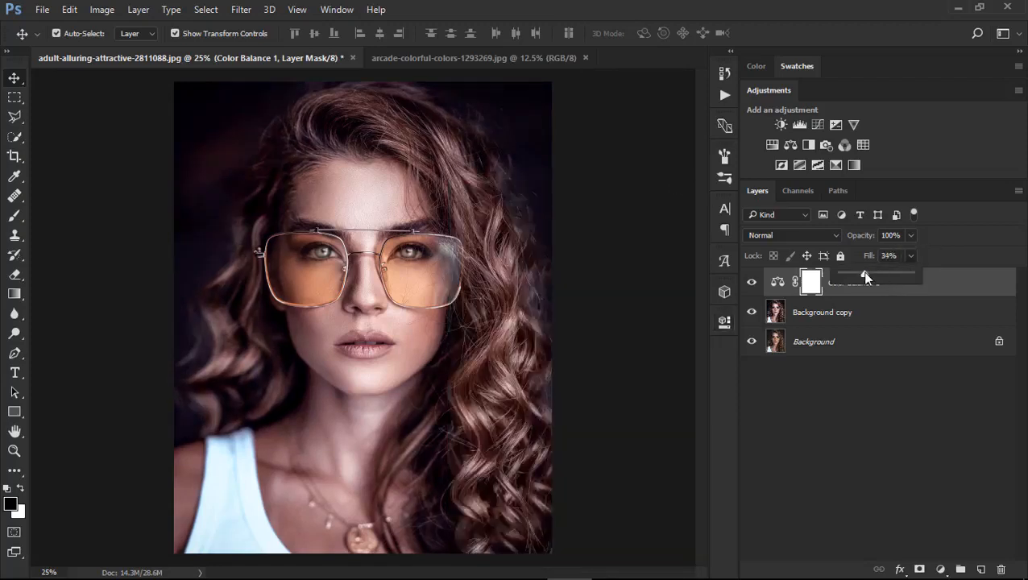
{"action": "left_click", "coordinate": [824, 381]}
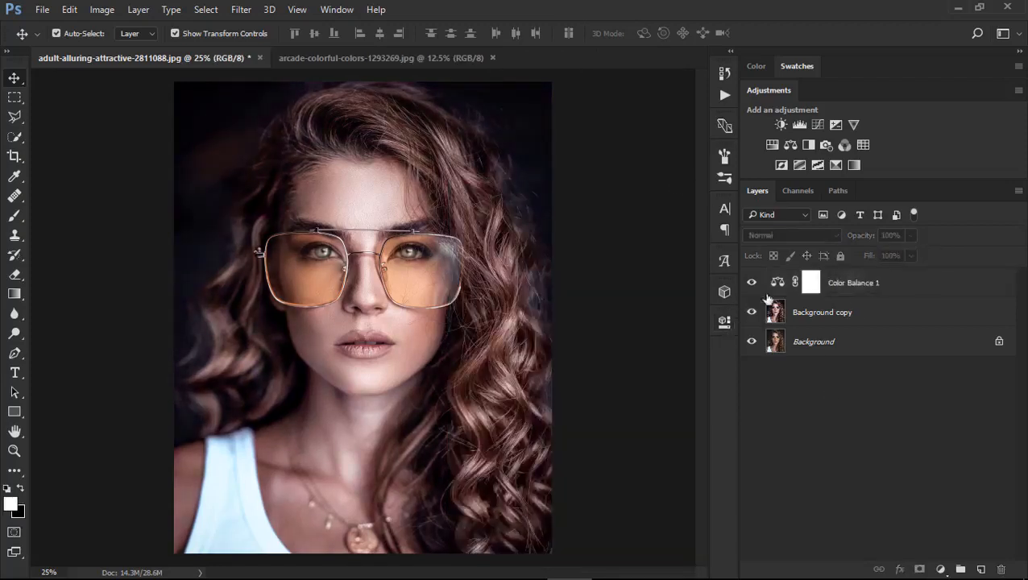
Step: Add a Curves adjustment layer, anchor the RGB curve at 117, and move its black point to input 8
{"action": "left_click", "coordinate": [818, 126]}
{"action": "left_click", "coordinate": [577, 369]}
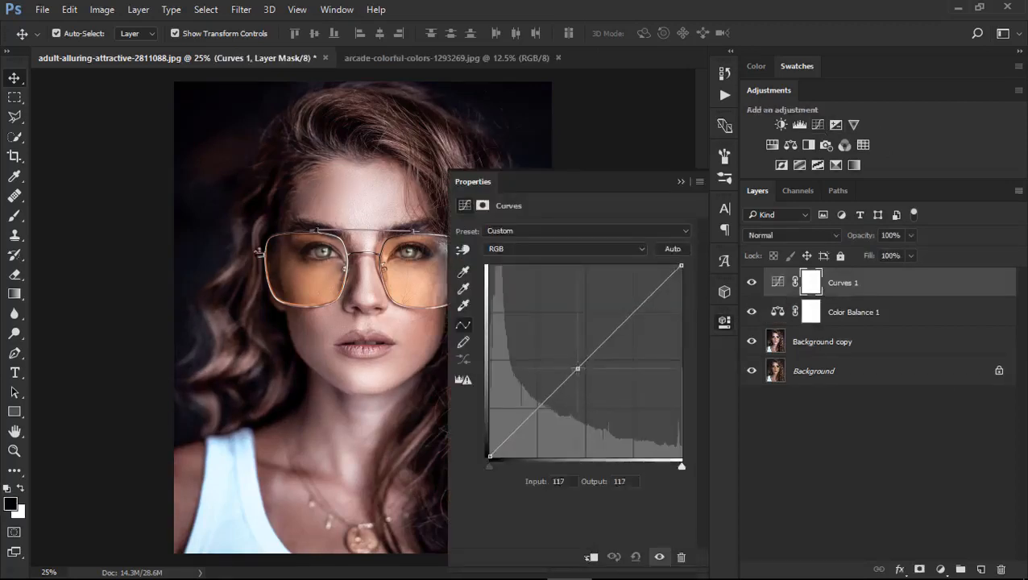
{"action": "left_click_drag", "start_coordinate": [491, 456], "coordinate": [493, 456]}
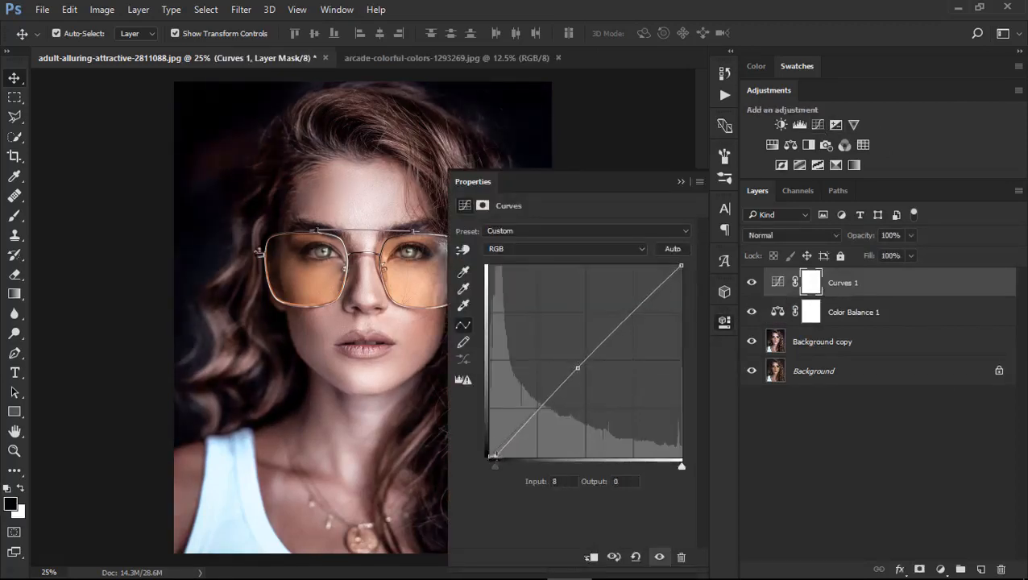
Step: Shape the blue channel curve with two anchor points near the middle and raise its black point to output 8
{"action": "left_click", "coordinate": [513, 249]}
{"action": "left_click", "coordinate": [519, 292]}
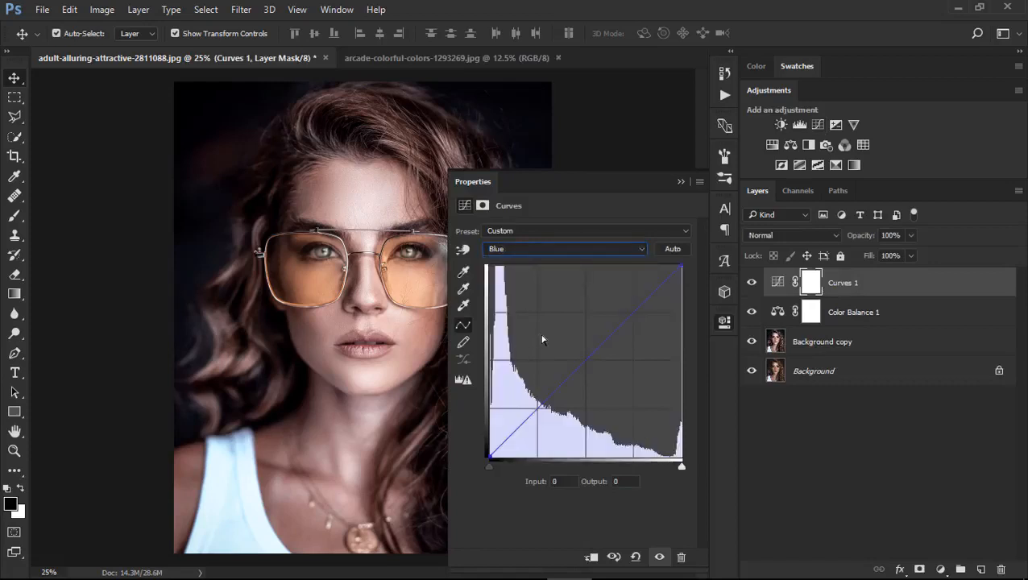
{"action": "left_click_drag", "start_coordinate": [547, 394], "coordinate": [555, 391]}
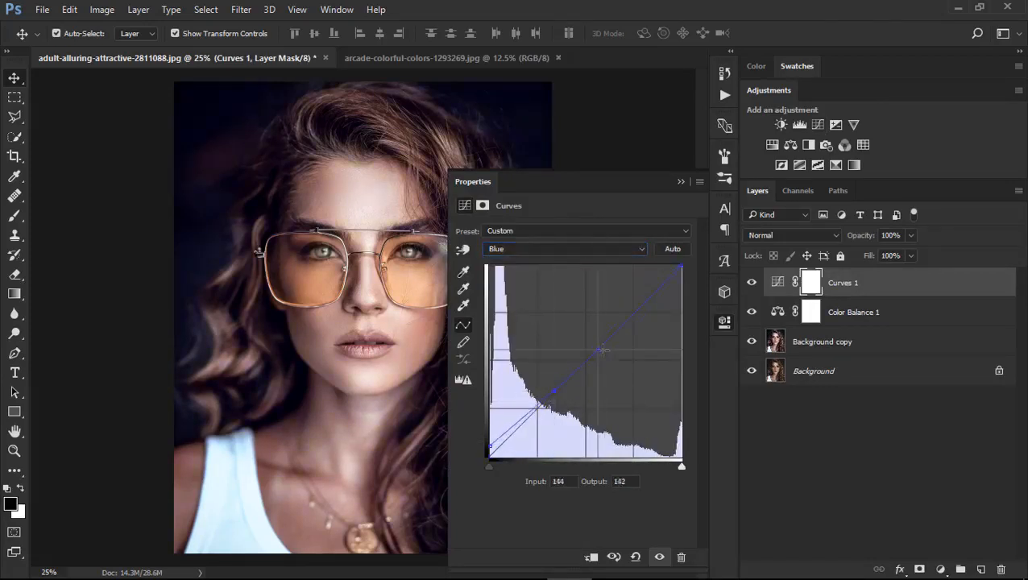
{"action": "left_click_drag", "start_coordinate": [593, 357], "coordinate": [592, 354]}
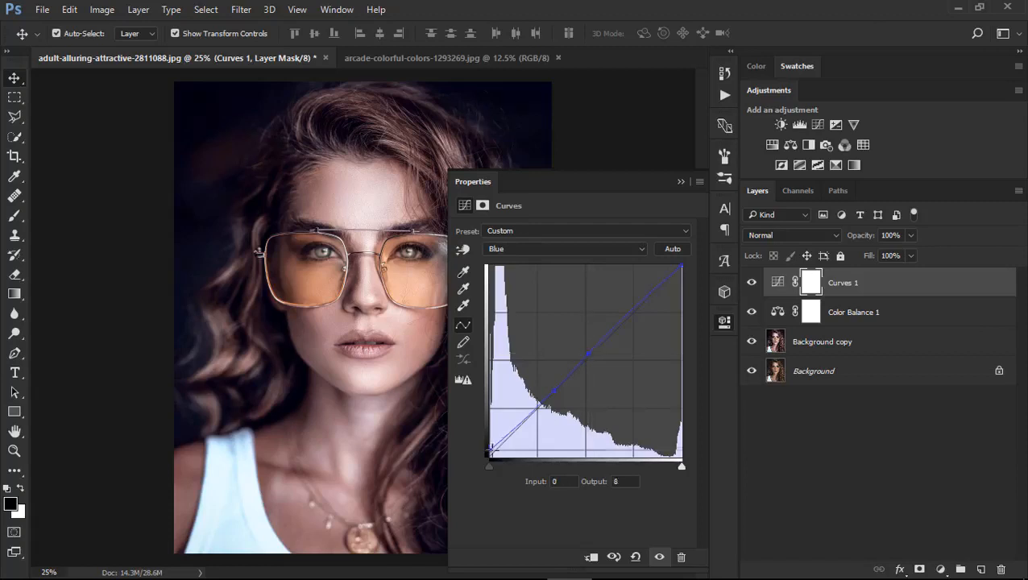
Step: Add a new top layer and fill it with the merged image using Apply Image
{"action": "left_click", "coordinate": [681, 182]}
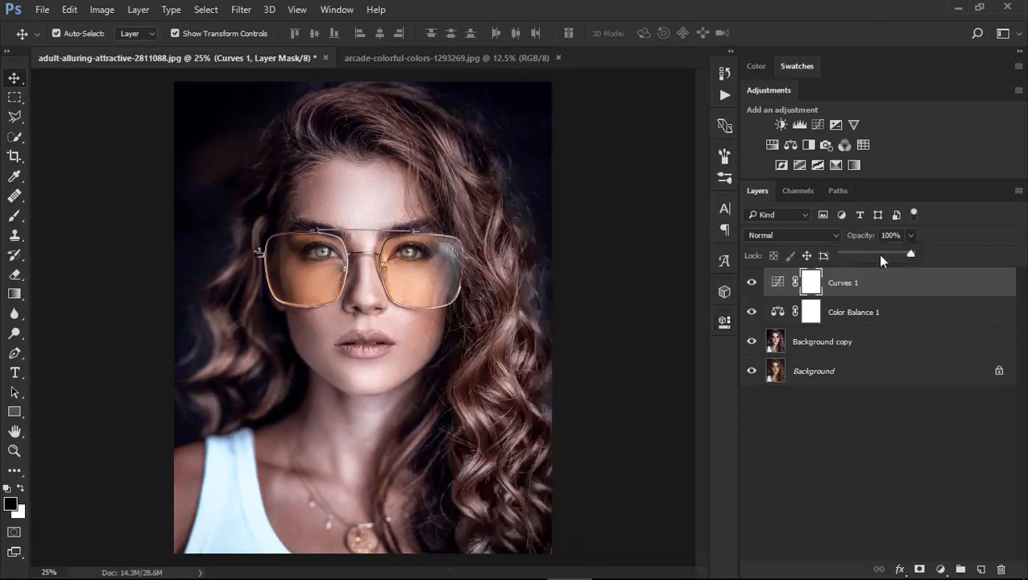
{"action": "left_click", "coordinate": [869, 517]}
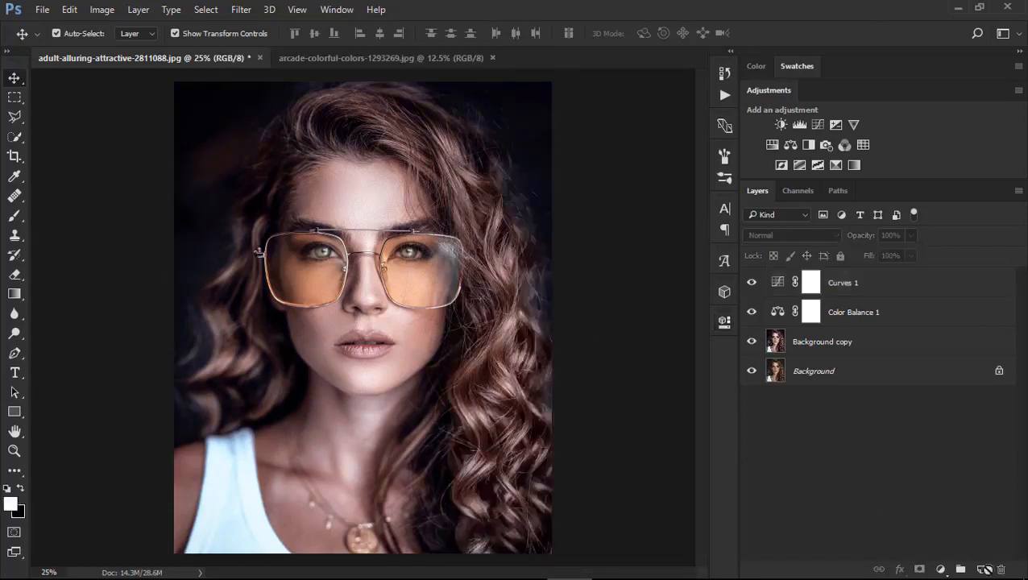
{"action": "left_click", "coordinate": [981, 570]}
{"action": "left_click", "coordinate": [101, 9]}
{"action": "left_click", "coordinate": [206, 282]}
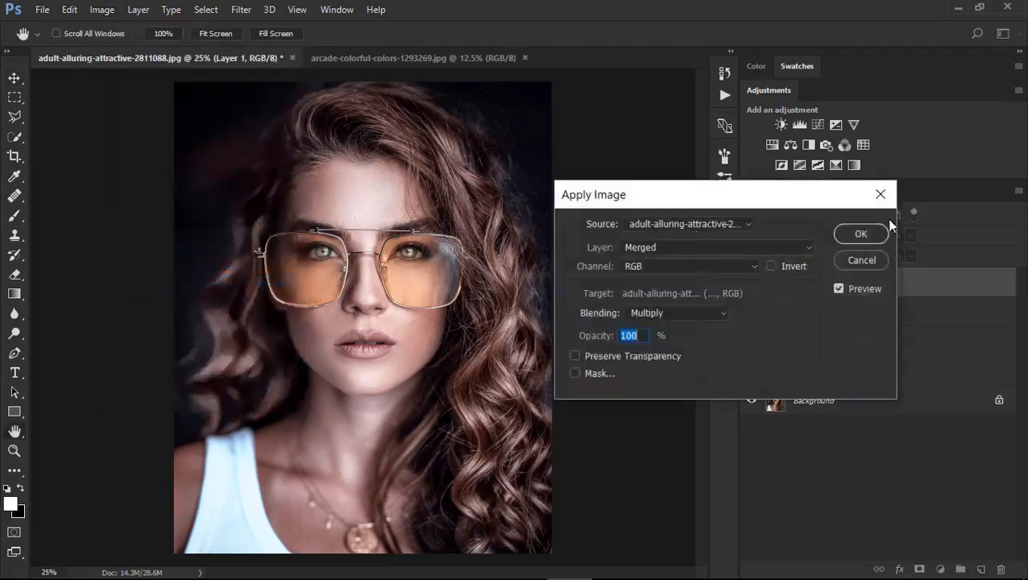
{"action": "left_click", "coordinate": [855, 230]}
Step: Bring the arcade lights photo into the portrait document, then scale and position it to cover the whole portrait
{"action": "left_click", "coordinate": [431, 62]}
{"action": "left_click_drag", "start_coordinate": [445, 151], "coordinate": [562, 330]}
{"action": "scroll", "coordinate": [564, 348], "scroll_direction": "down", "scroll_amount": 5}
{"action": "left_click_drag", "start_coordinate": [461, 206], "coordinate": [410, 241]}
{"action": "left_click_drag", "start_coordinate": [326, 297], "coordinate": [415, 267]}
{"action": "scroll", "coordinate": [413, 283], "scroll_direction": "up", "scroll_amount": 3}
{"action": "key", "text": "Return"}
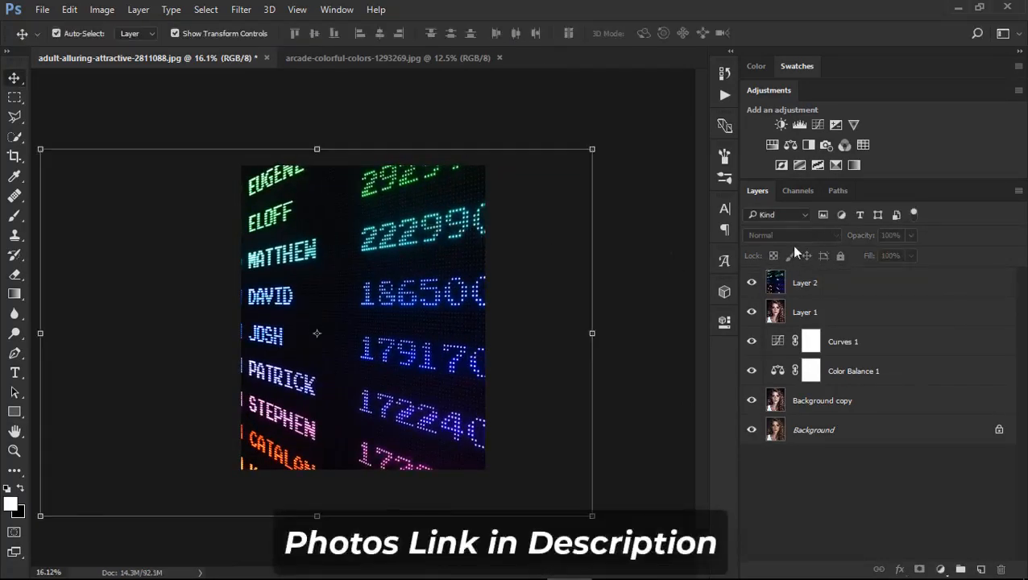
Step: Set the arcade lights layer's blend mode to Lighten and add a layer mask to it
{"action": "left_click", "coordinate": [794, 235]}
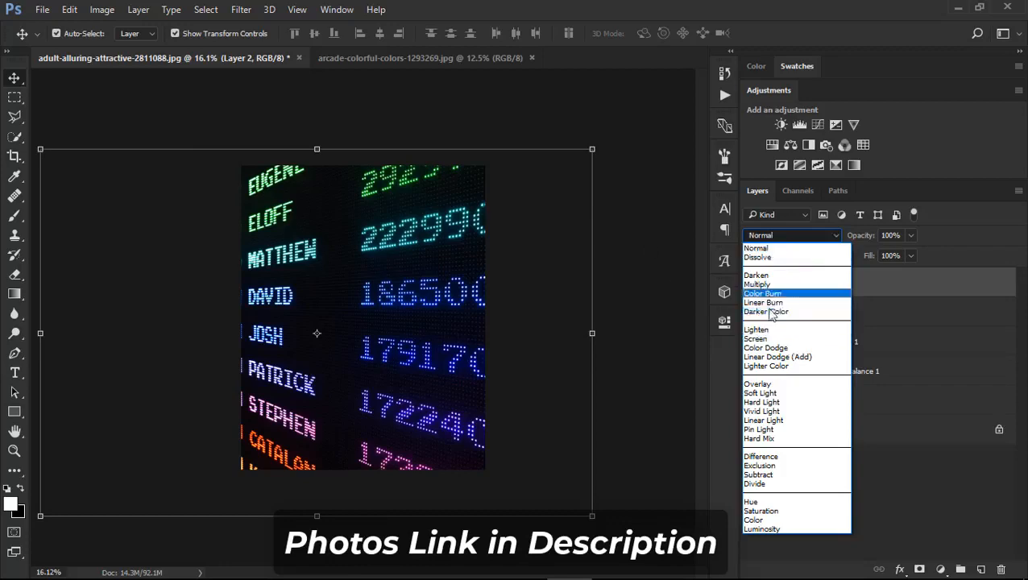
{"action": "left_click", "coordinate": [773, 329]}
{"action": "key", "text": "ctrl+plus"}
{"action": "key", "text": "ctrl+plus"}
{"action": "key", "text": "ctrl+plus"}
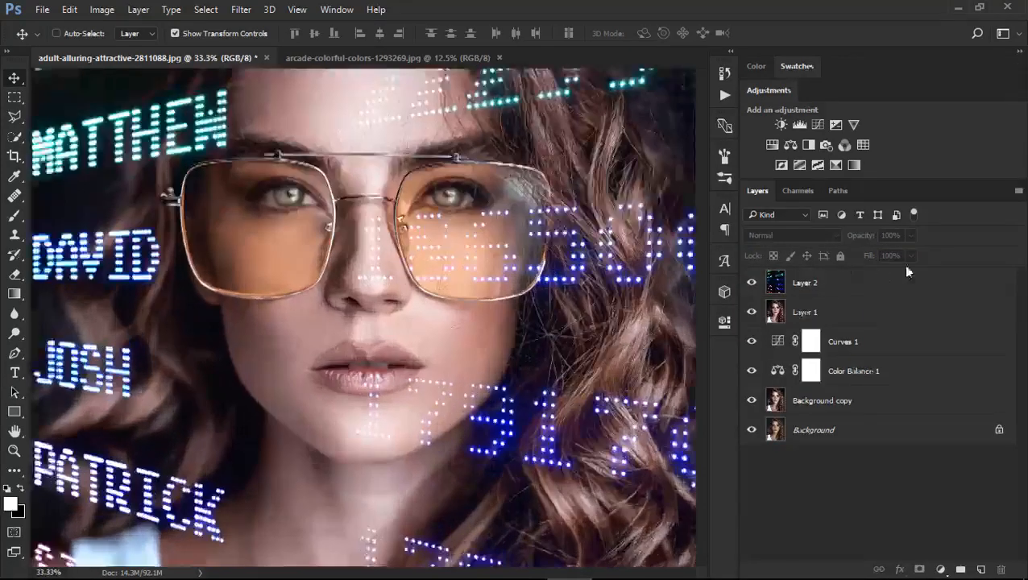
{"action": "key", "text": "ctrl+plus"}
{"action": "left_click", "coordinate": [920, 570]}
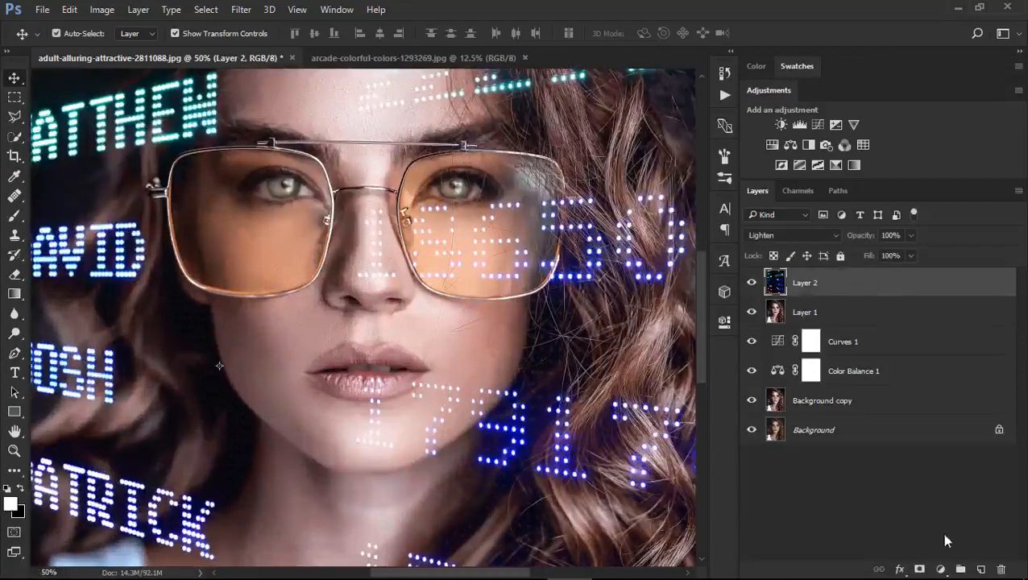
Step: Paint black on the mask with a soft brush, size 150, 62% opacity and 67% flow, hiding the lights over the face and forehead
{"action": "left_click", "coordinate": [14, 217]}
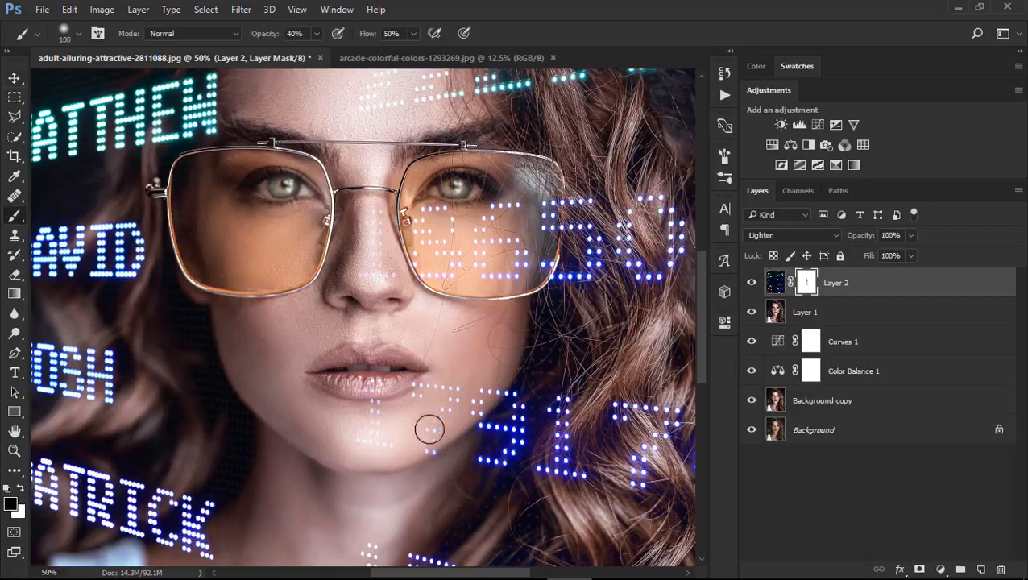
{"action": "type", "text": "62"}
{"action": "key", "text": "bracketright"}
{"action": "key", "text": "bracketright"}
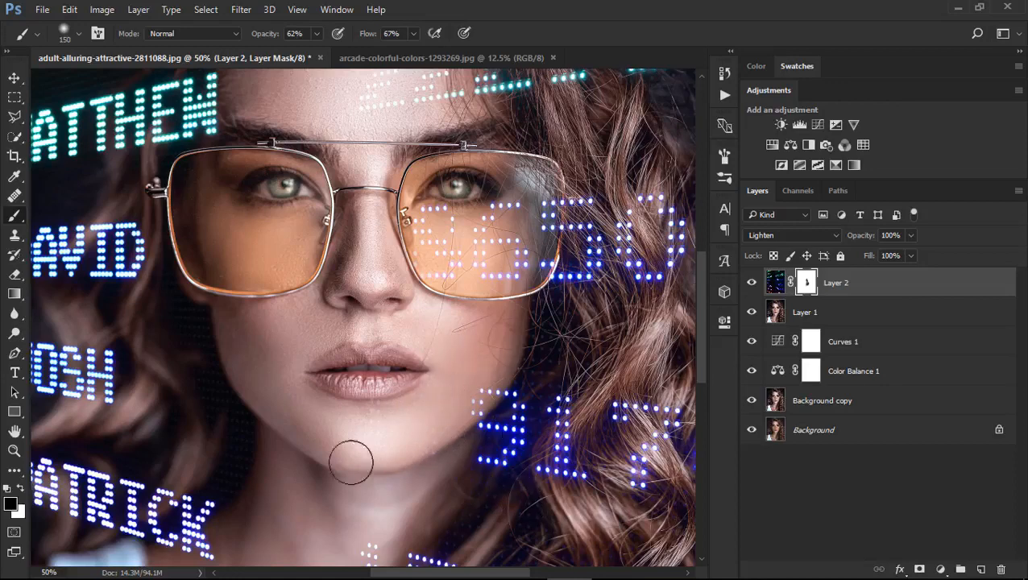
{"action": "scroll", "coordinate": [385, 316], "scroll_direction": "up", "scroll_amount": 5}
{"action": "mouse_move", "coordinate": [417, 277]}
{"action": "left_mouse_down"}
{"action": "mouse_move", "coordinate": [381, 266]}
{"action": "mouse_move", "coordinate": [396, 238]}
{"action": "mouse_move", "coordinate": [449, 298]}
{"action": "mouse_move", "coordinate": [447, 226]}
{"action": "mouse_move", "coordinate": [460, 208]}
{"action": "mouse_move", "coordinate": [427, 238]}
{"action": "left_mouse_up"}
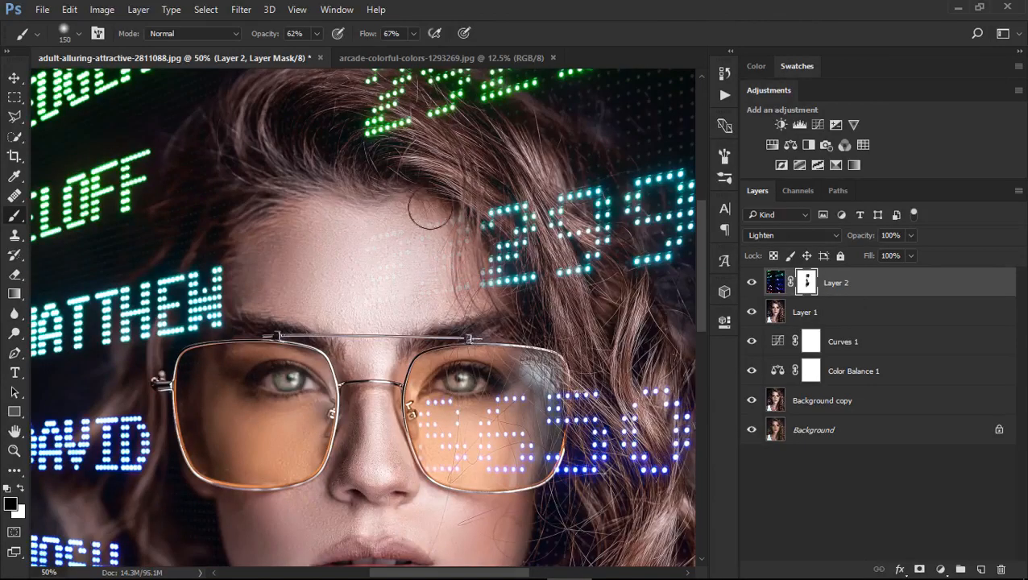
{"action": "mouse_move", "coordinate": [436, 430]}
{"action": "left_mouse_down"}
{"action": "mouse_move", "coordinate": [431, 564]}
{"action": "mouse_move", "coordinate": [449, 419]}
{"action": "mouse_move", "coordinate": [441, 383]}
{"action": "mouse_move", "coordinate": [440, 440]}
{"action": "left_mouse_up"}
Step: Mask out the lights over the neck, chest and pendant, and compare the portrait with the lights layer hidden and shown
{"action": "scroll", "coordinate": [439, 435], "scroll_direction": "down", "scroll_amount": 10}
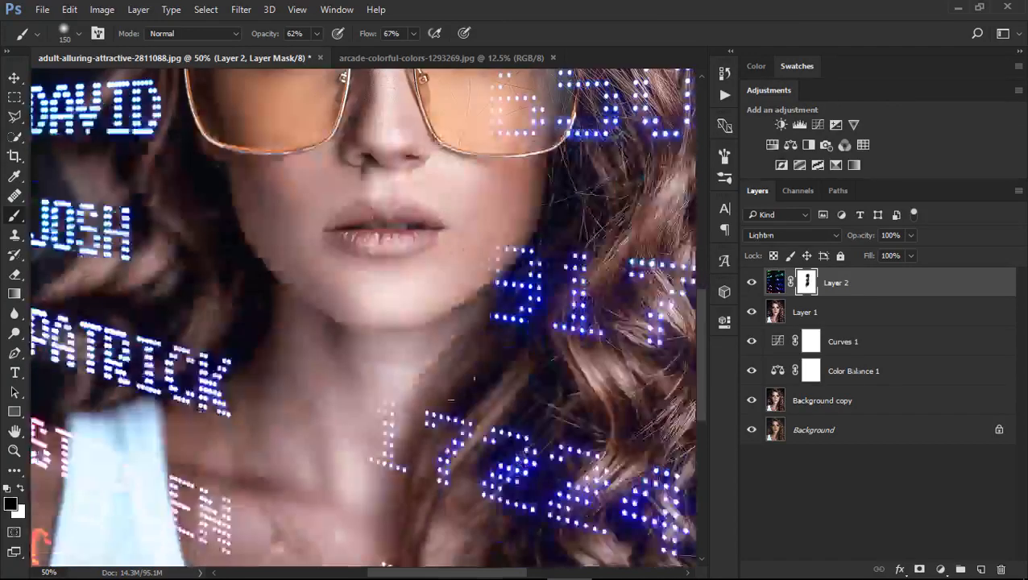
{"action": "mouse_move", "coordinate": [423, 369]}
{"action": "left_mouse_down"}
{"action": "mouse_move", "coordinate": [424, 400]}
{"action": "mouse_move", "coordinate": [429, 272]}
{"action": "mouse_move", "coordinate": [403, 381]}
{"action": "mouse_move", "coordinate": [433, 326]}
{"action": "mouse_move", "coordinate": [432, 361]}
{"action": "mouse_move", "coordinate": [415, 378]}
{"action": "left_mouse_up"}
{"action": "mouse_move", "coordinate": [251, 460]}
{"action": "left_mouse_down"}
{"action": "mouse_move", "coordinate": [230, 370]}
{"action": "mouse_move", "coordinate": [238, 452]}
{"action": "mouse_move", "coordinate": [224, 383]}
{"action": "mouse_move", "coordinate": [241, 455]}
{"action": "mouse_move", "coordinate": [264, 451]}
{"action": "mouse_move", "coordinate": [228, 347]}
{"action": "mouse_move", "coordinate": [231, 440]}
{"action": "left_mouse_up"}
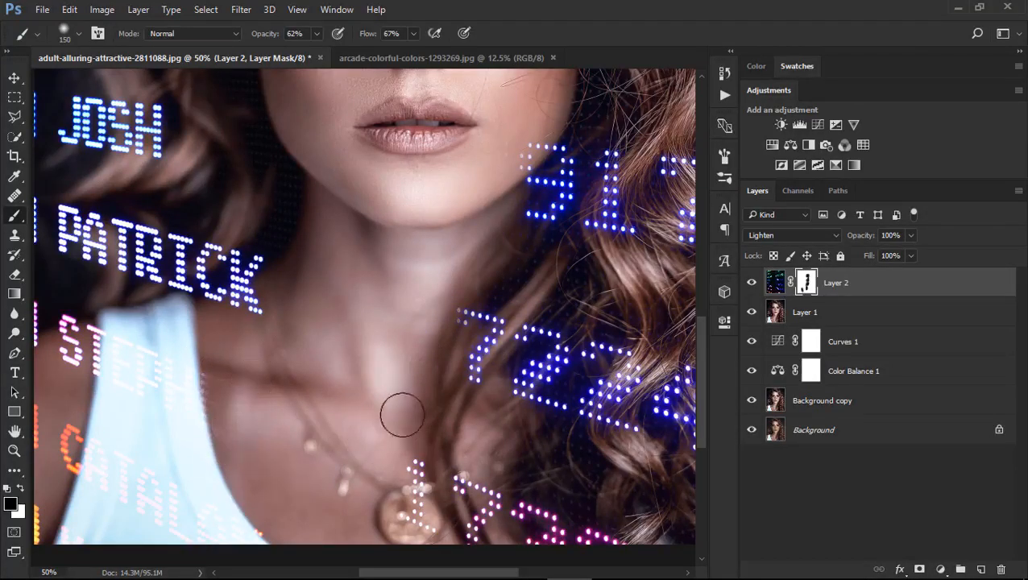
{"action": "mouse_move", "coordinate": [401, 414]}
{"action": "left_mouse_down"}
{"action": "mouse_move", "coordinate": [441, 437]}
{"action": "mouse_move", "coordinate": [411, 471]}
{"action": "mouse_move", "coordinate": [402, 415]}
{"action": "mouse_move", "coordinate": [409, 510]}
{"action": "left_mouse_up"}
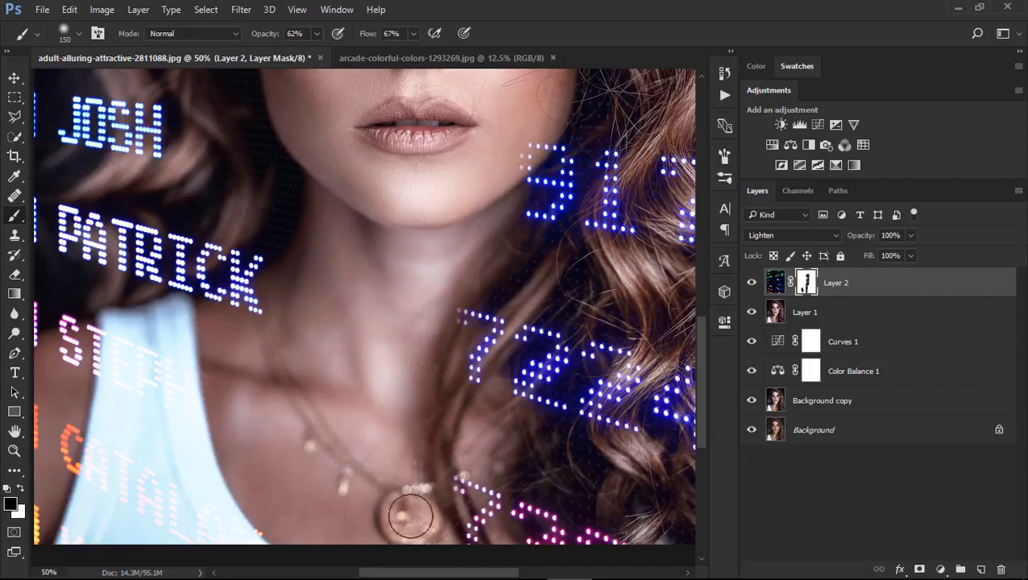
{"action": "key", "text": "ctrl+0"}
{"action": "left_click", "coordinate": [754, 286]}
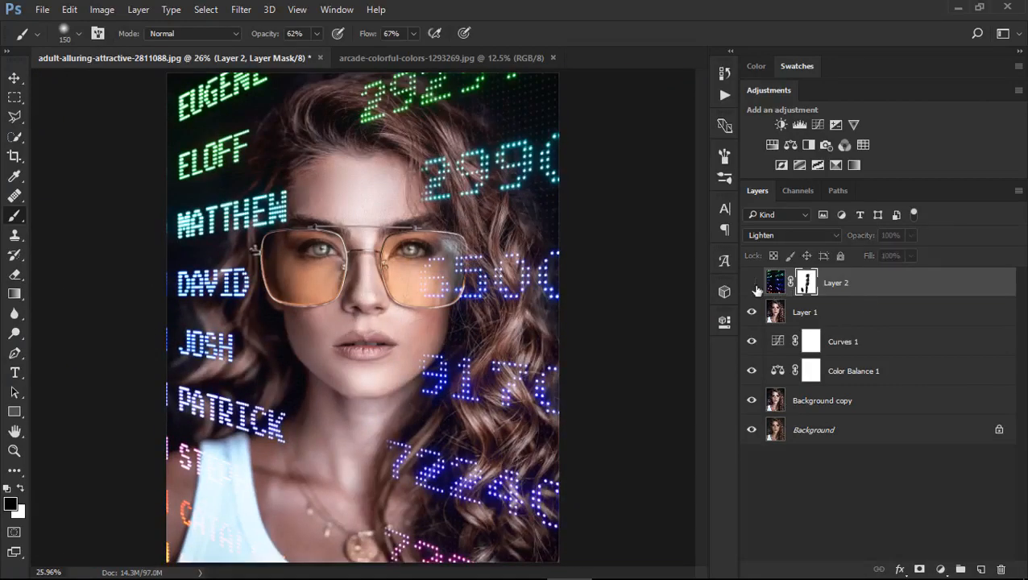
{"action": "left_click", "coordinate": [754, 286]}
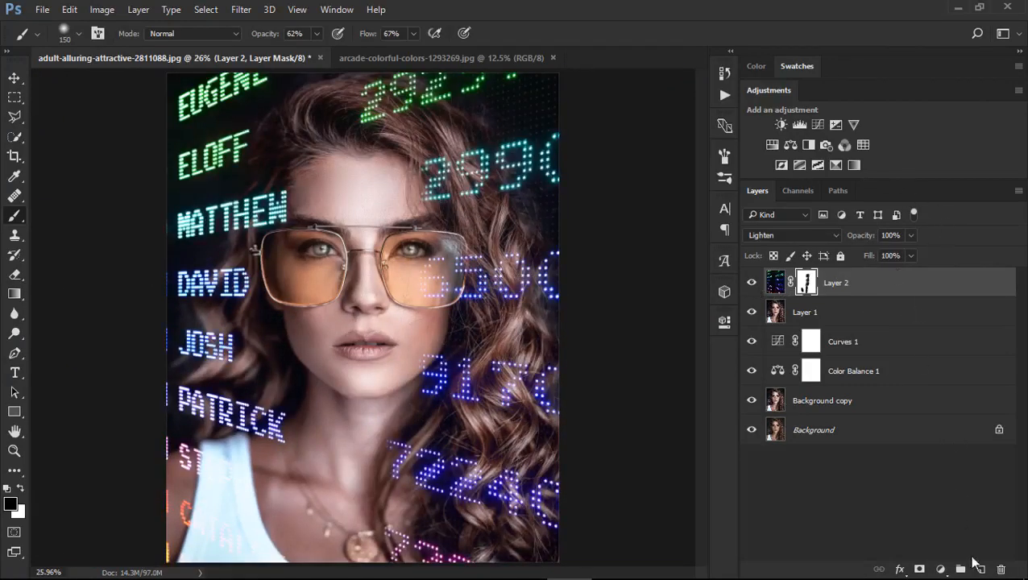
Step: Add a Solid Color fill layer in a medium-dark purple with a hue of about 275° above the lights layer
{"action": "left_click", "coordinate": [981, 570]}
{"action": "key", "text": "x"}
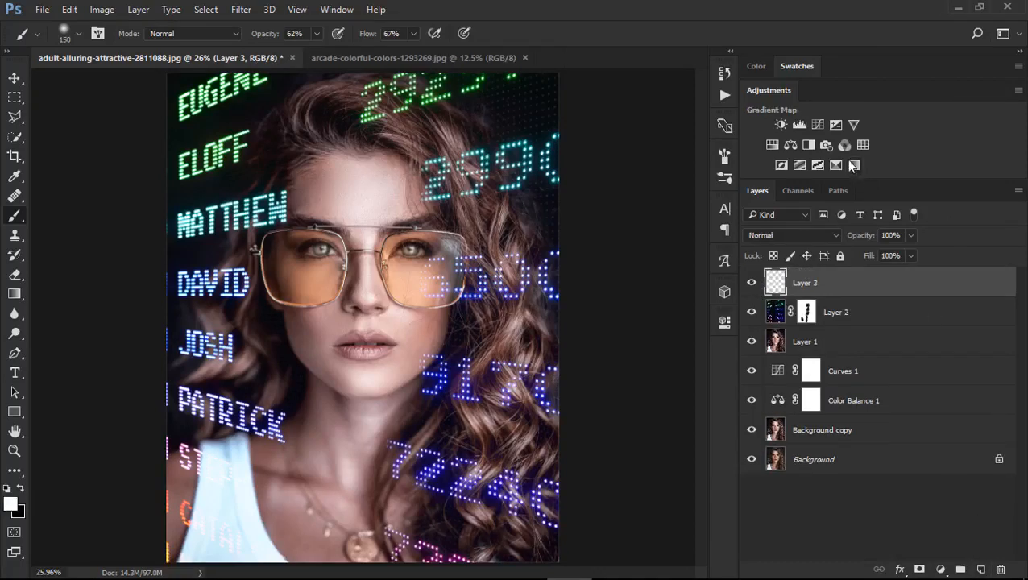
{"action": "left_click", "coordinate": [940, 570]}
{"action": "left_click", "coordinate": [883, 216]}
{"action": "left_click_drag", "start_coordinate": [534, 293], "coordinate": [539, 176]}
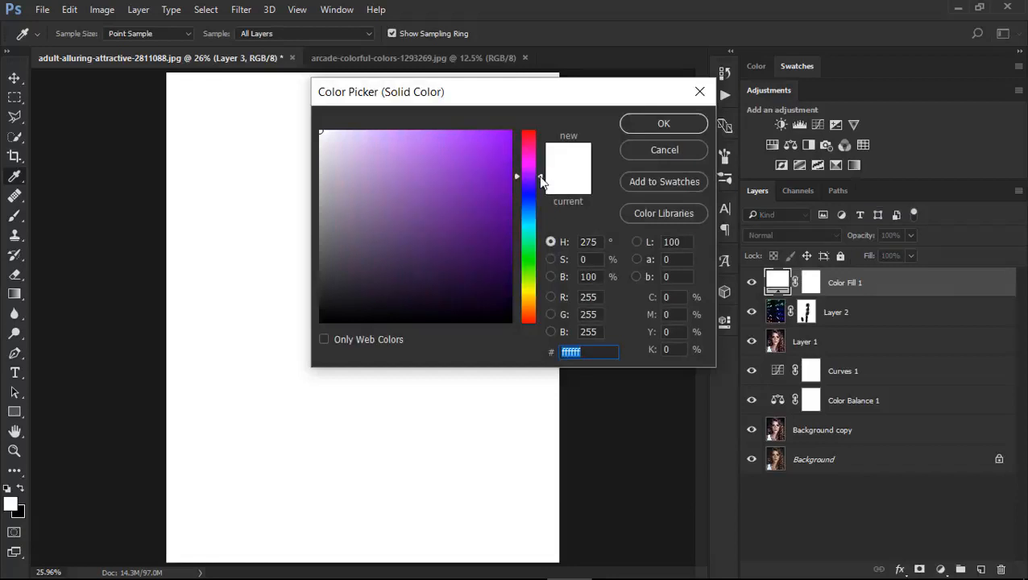
{"action": "mouse_move", "coordinate": [484, 217]}
{"action": "left_mouse_down"}
{"action": "mouse_move", "coordinate": [476, 225]}
{"action": "mouse_move", "coordinate": [486, 225]}
{"action": "left_mouse_up"}
{"action": "left_click", "coordinate": [663, 123]}
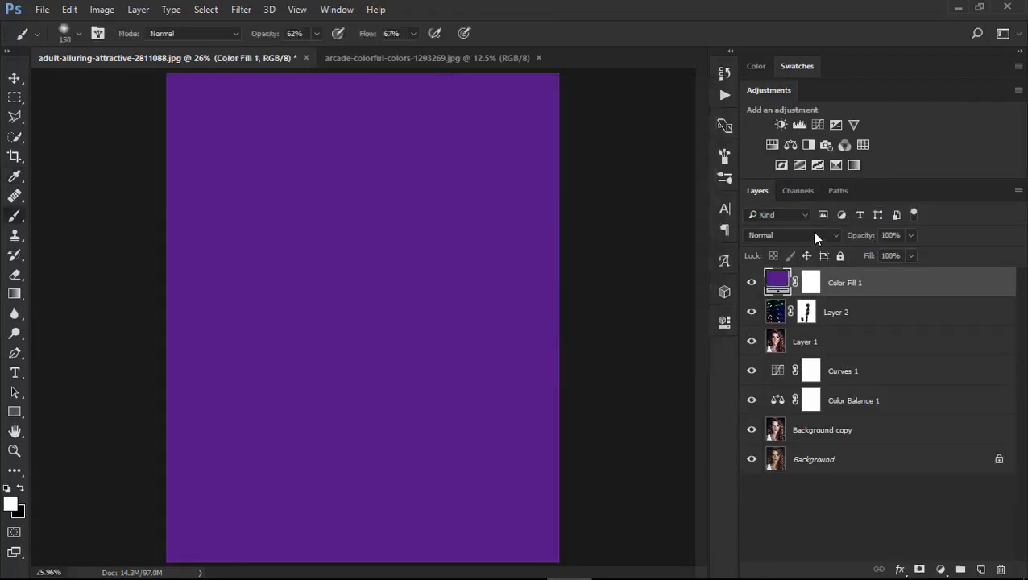
Step: Blend the purple fill layer as Soft Light and lower its opacity to about 24%
{"action": "left_click", "coordinate": [812, 231]}
{"action": "left_click", "coordinate": [840, 401]}
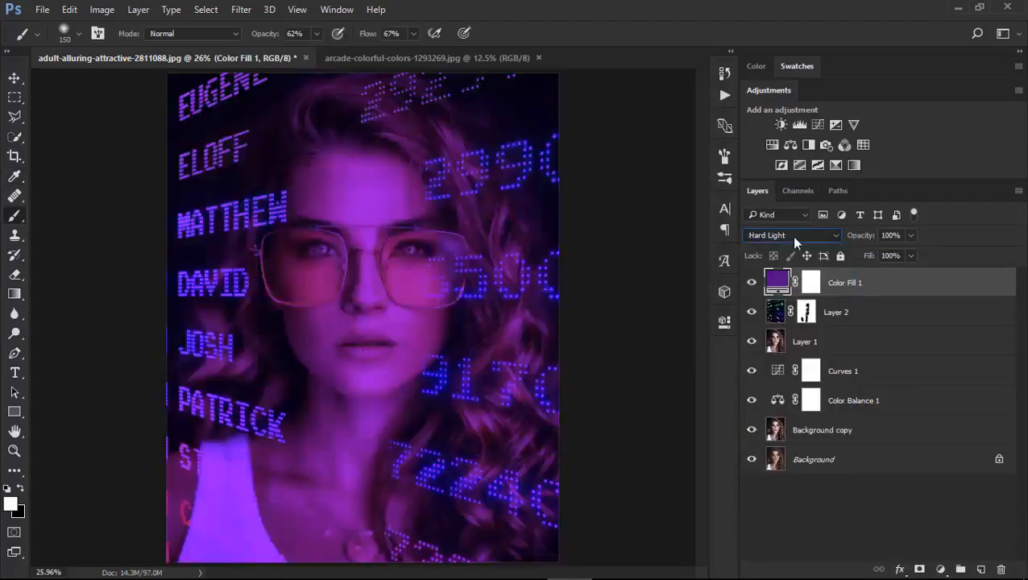
{"action": "scroll", "coordinate": [791, 235], "scroll_direction": "up", "scroll_amount": 1}
{"action": "left_click", "coordinate": [911, 236]}
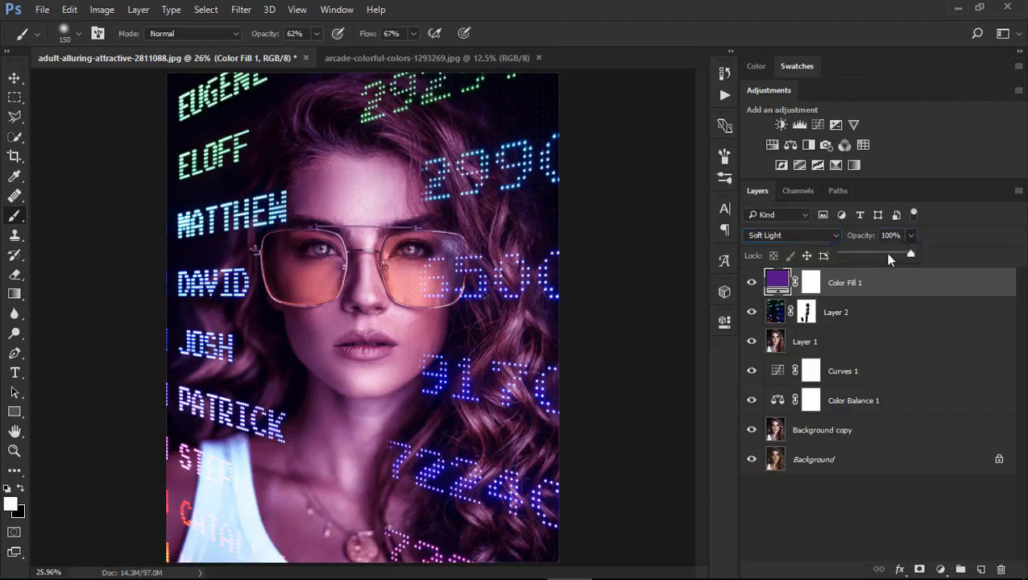
{"action": "left_click_drag", "start_coordinate": [855, 252], "coordinate": [856, 256]}
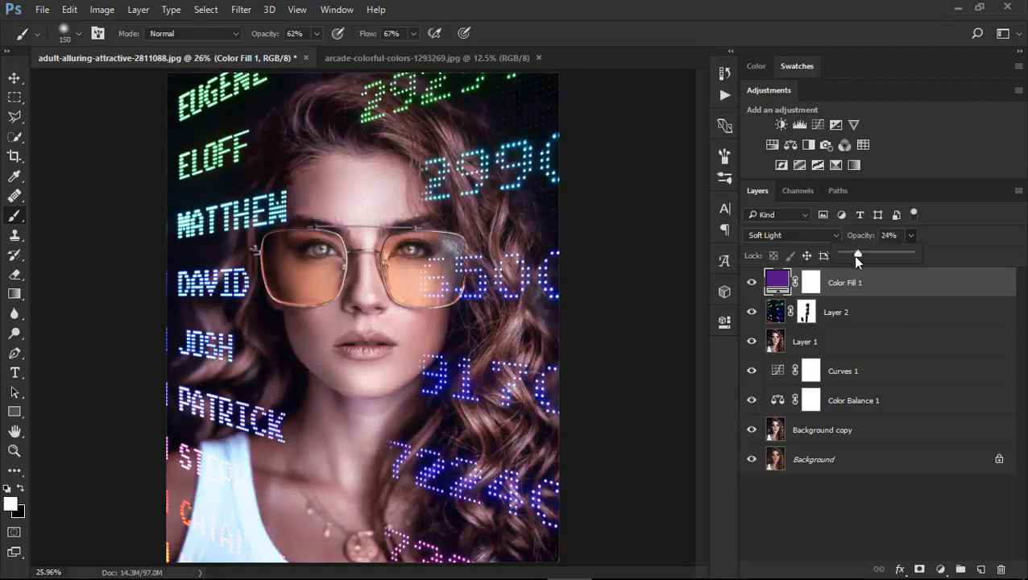
Step: Add a second Solid Color fill layer in dark navy blue above the purple one
{"action": "left_click", "coordinate": [941, 570]}
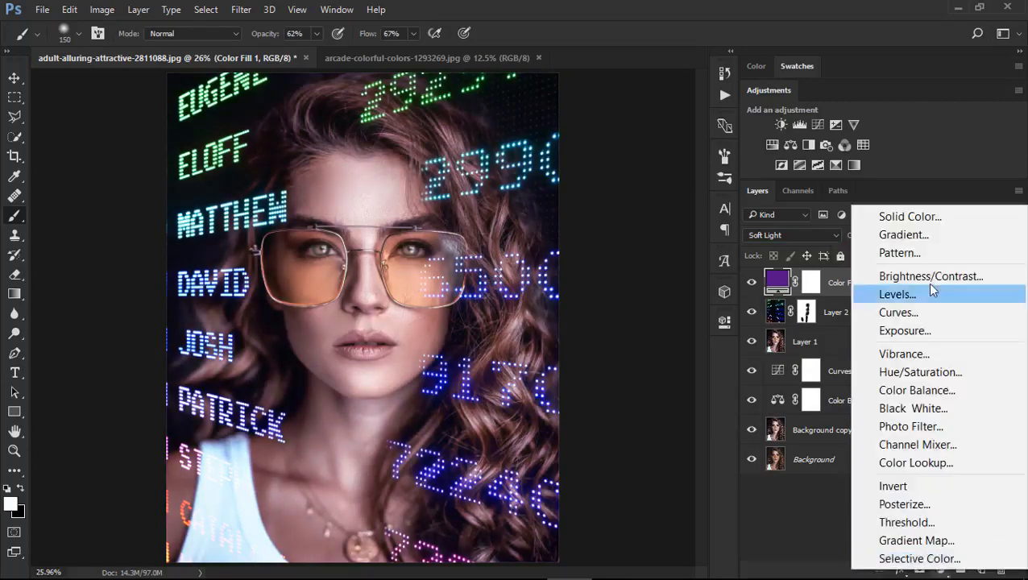
{"action": "left_click", "coordinate": [895, 213]}
{"action": "left_click", "coordinate": [510, 277]}
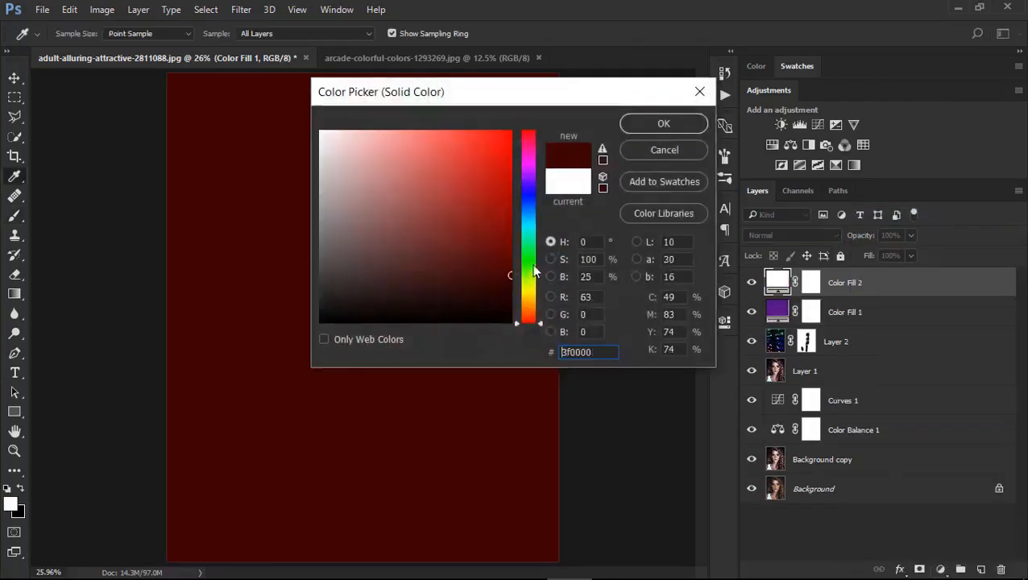
{"action": "left_click_drag", "start_coordinate": [534, 267], "coordinate": [540, 259]}
{"action": "left_click_drag", "start_coordinate": [482, 212], "coordinate": [533, 201]}
{"action": "left_click", "coordinate": [659, 123]}
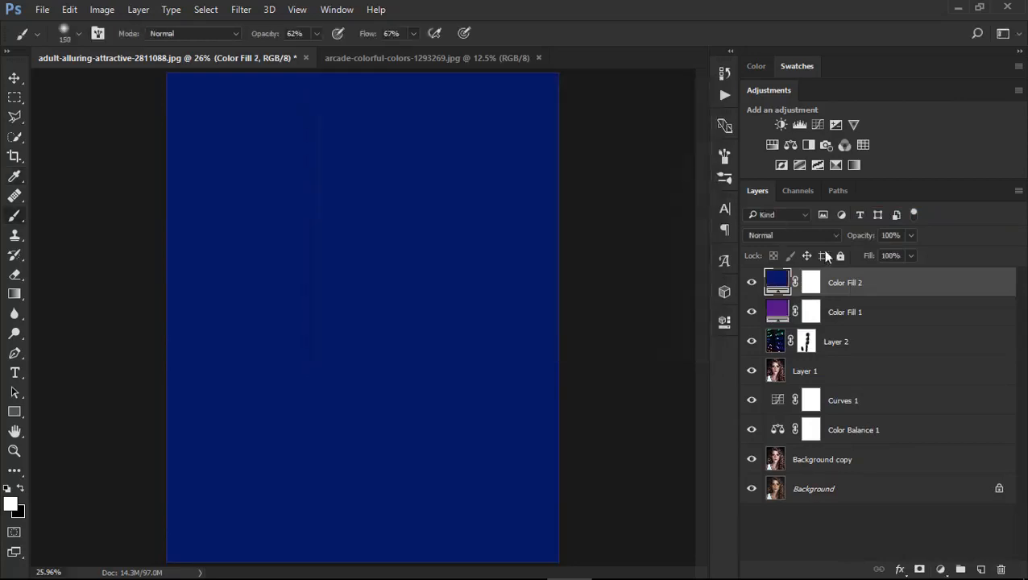
Step: Blend the blue fill layer as Soft Light, reduce its opacity to 3% and deselect the layer
{"action": "left_click", "coordinate": [807, 232]}
{"action": "left_click", "coordinate": [806, 339]}
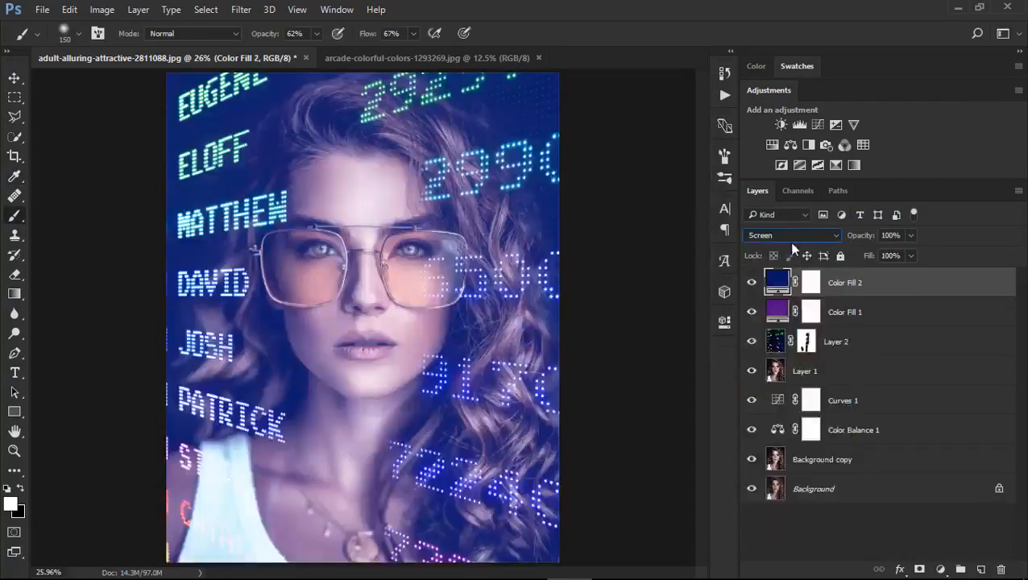
{"action": "left_click", "coordinate": [793, 236]}
{"action": "left_click", "coordinate": [766, 393]}
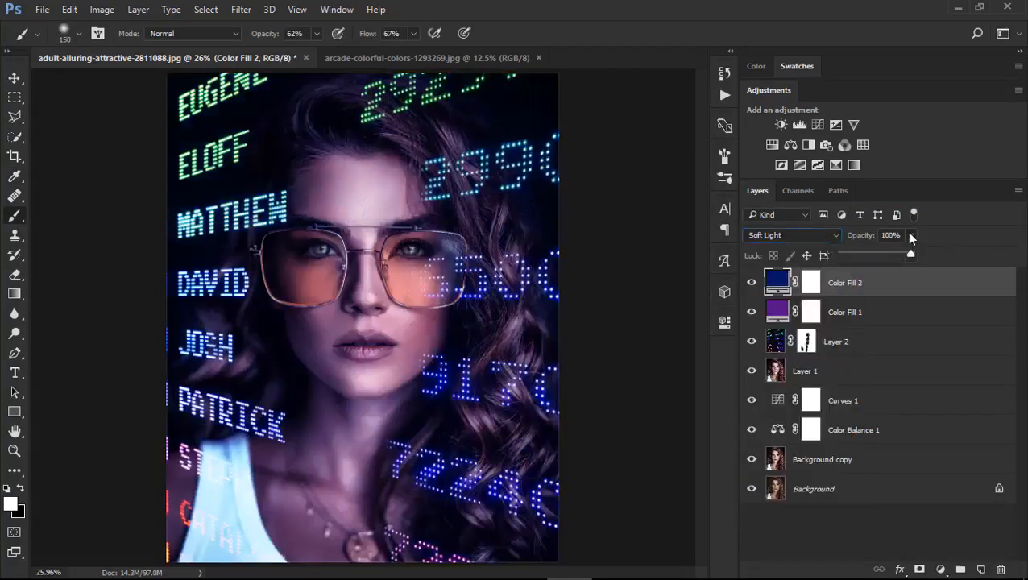
{"action": "left_click", "coordinate": [850, 255]}
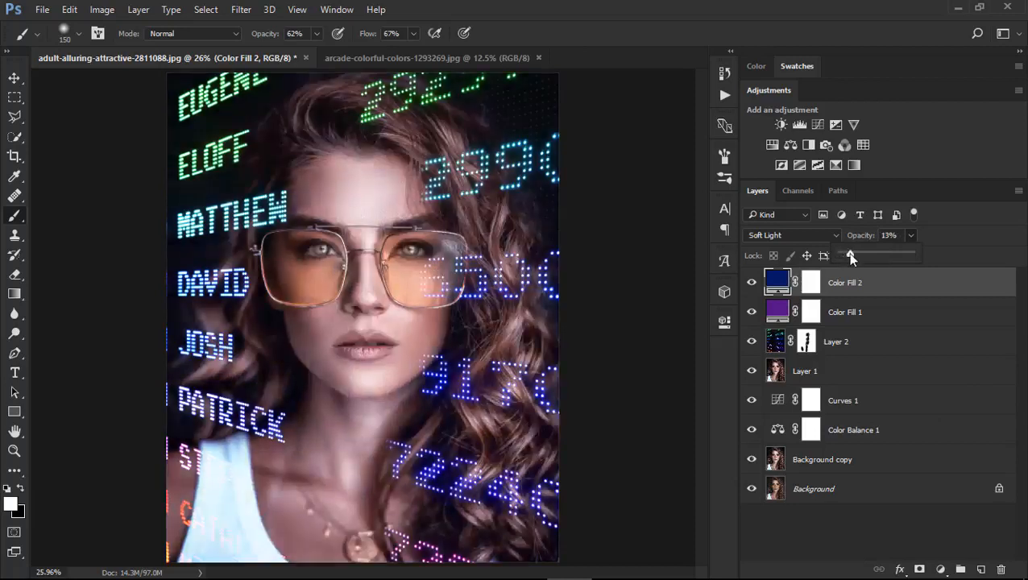
{"action": "left_click_drag", "start_coordinate": [845, 252], "coordinate": [842, 254]}
{"action": "left_click", "coordinate": [897, 524]}
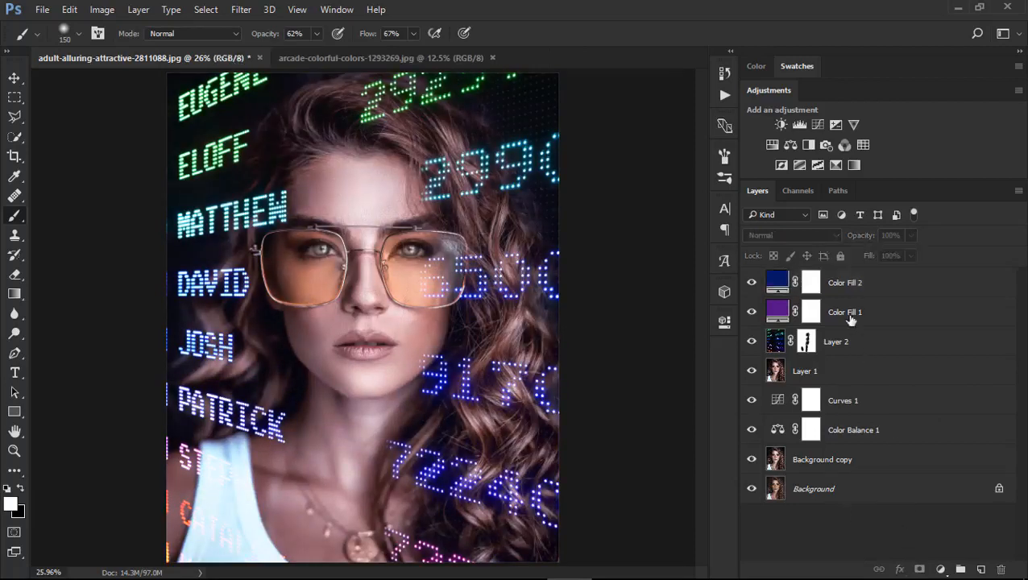
Step: Move both color fill layers beneath the arcade lights layer and check the result by toggling a layer's visibility
{"action": "left_click", "coordinate": [859, 290]}
{"action": "left_click", "coordinate": [886, 312], "text": "shift"}
{"action": "left_click_drag", "start_coordinate": [886, 312], "coordinate": [886, 355]}
{"action": "left_click", "coordinate": [903, 487]}
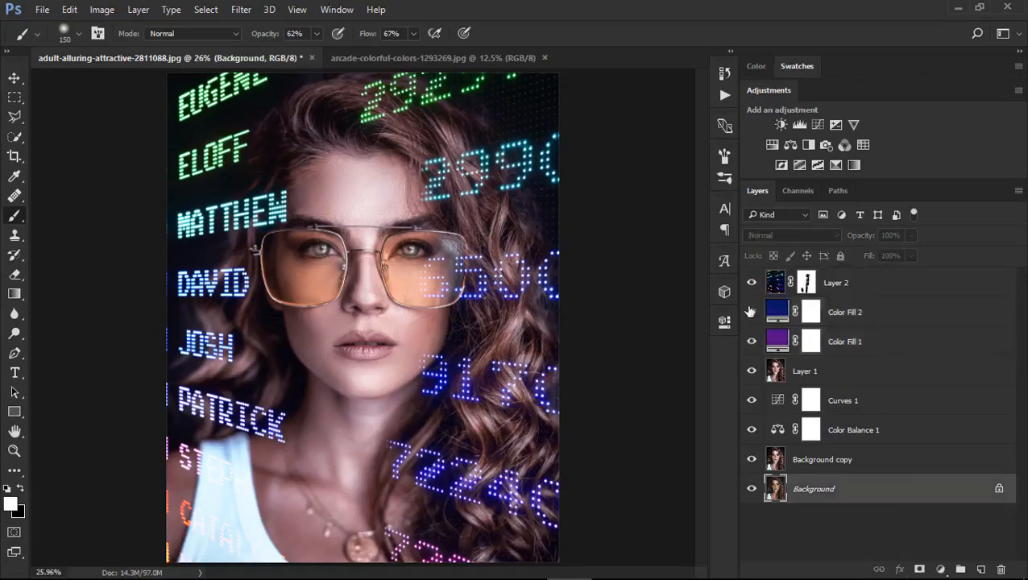
{"action": "left_click", "coordinate": [752, 283]}
{"action": "left_click", "coordinate": [752, 283]}
Step: Lower the purple fill layer's opacity to 10%
{"action": "left_click", "coordinate": [900, 286]}
{"action": "left_click", "coordinate": [896, 320]}
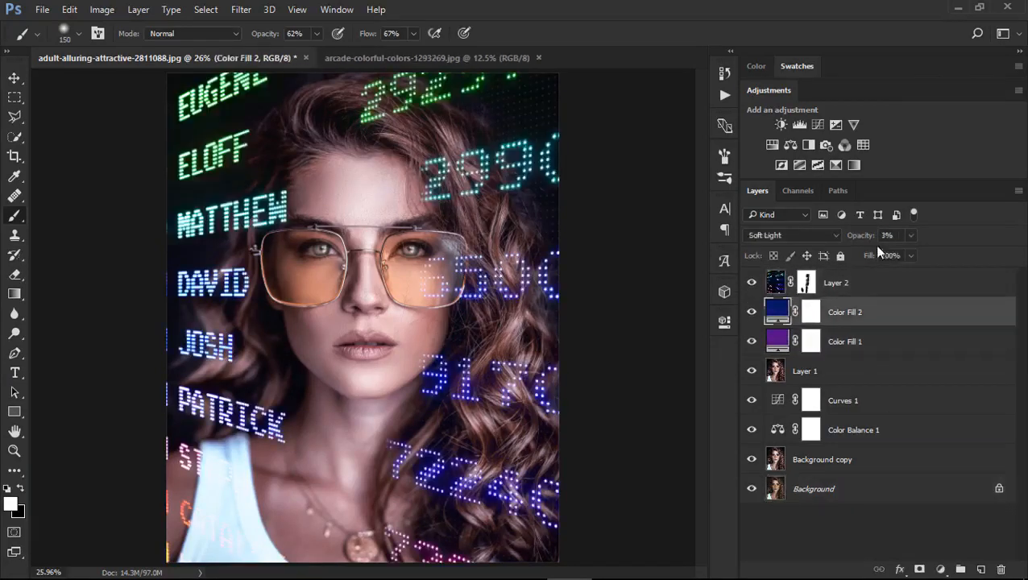
{"action": "left_click", "coordinate": [858, 345]}
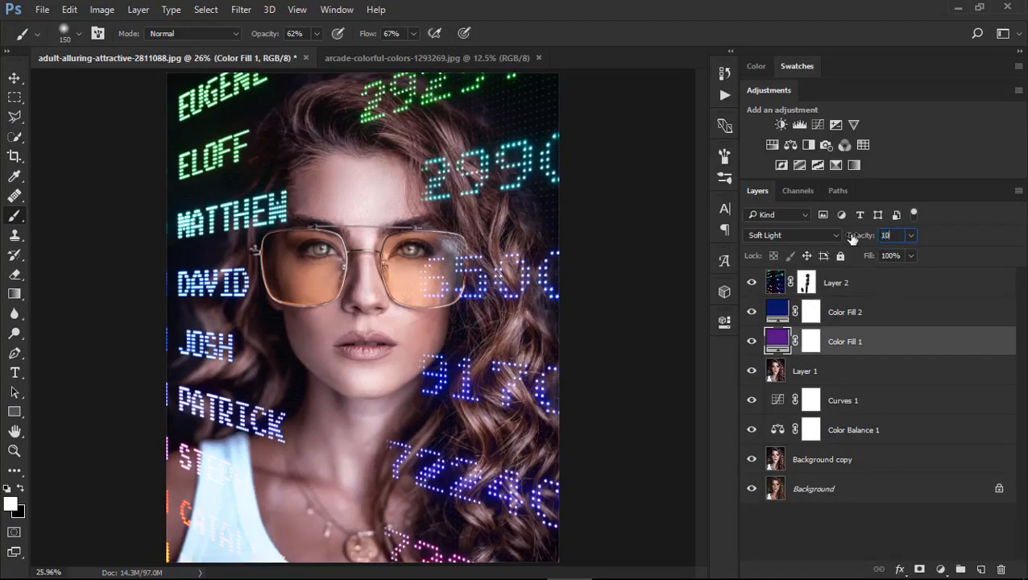
{"action": "left_click", "coordinate": [894, 488]}
{"action": "left_click", "coordinate": [874, 314]}
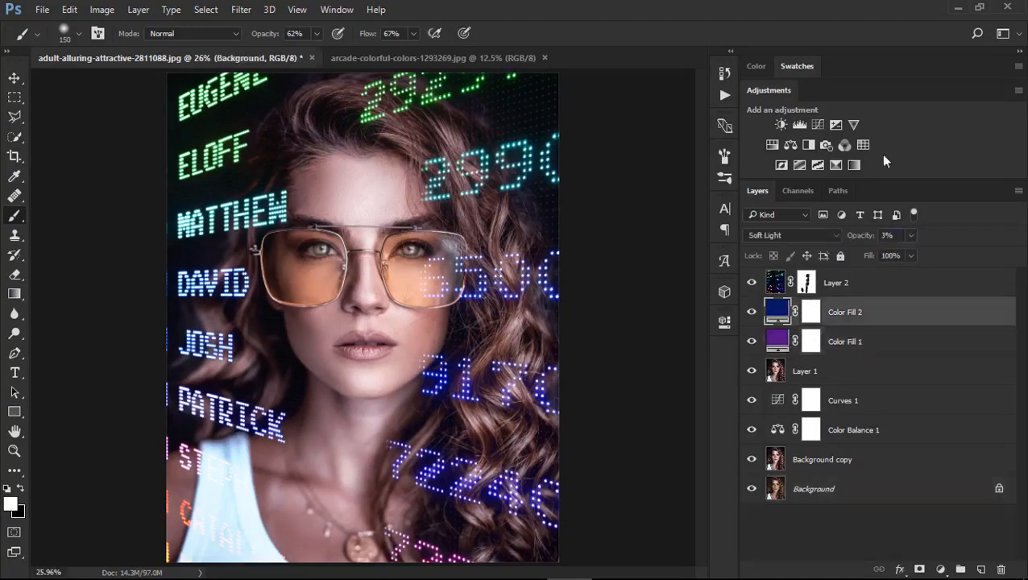
Step: Stamp all visible layers into a new top layer and give it a slight dark post-crop vignette with Camera Raw
{"action": "left_click", "coordinate": [865, 285]}
{"action": "key", "text": "ctrl+shift+alt+e"}
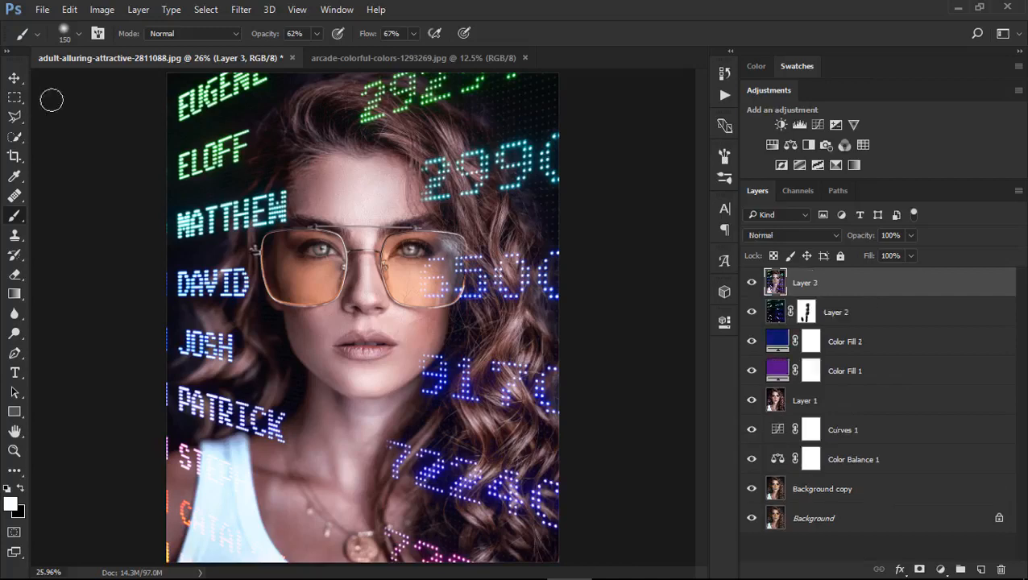
{"action": "left_click", "coordinate": [241, 9]}
{"action": "left_click", "coordinate": [282, 135]}
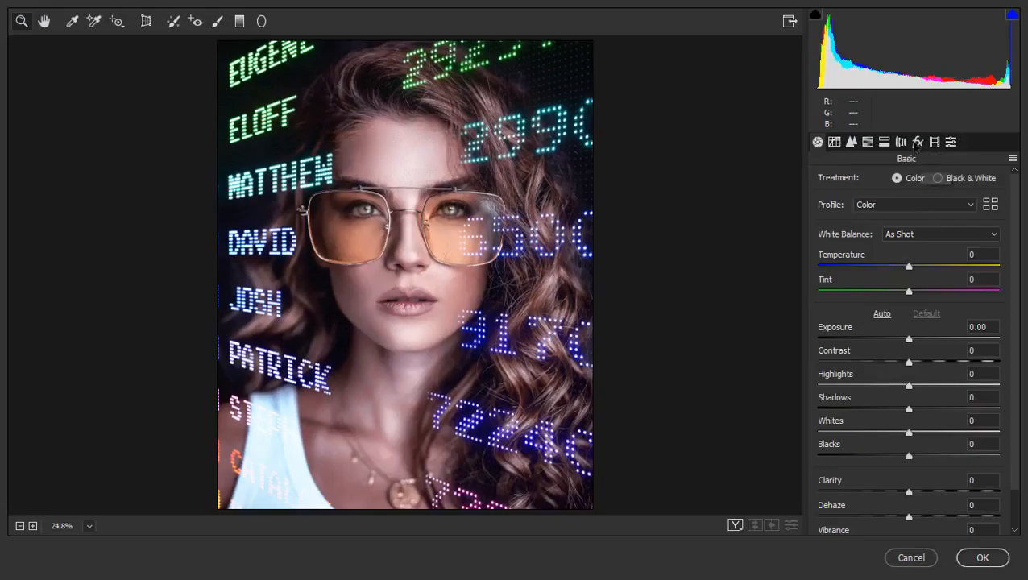
{"action": "left_click", "coordinate": [917, 143]}
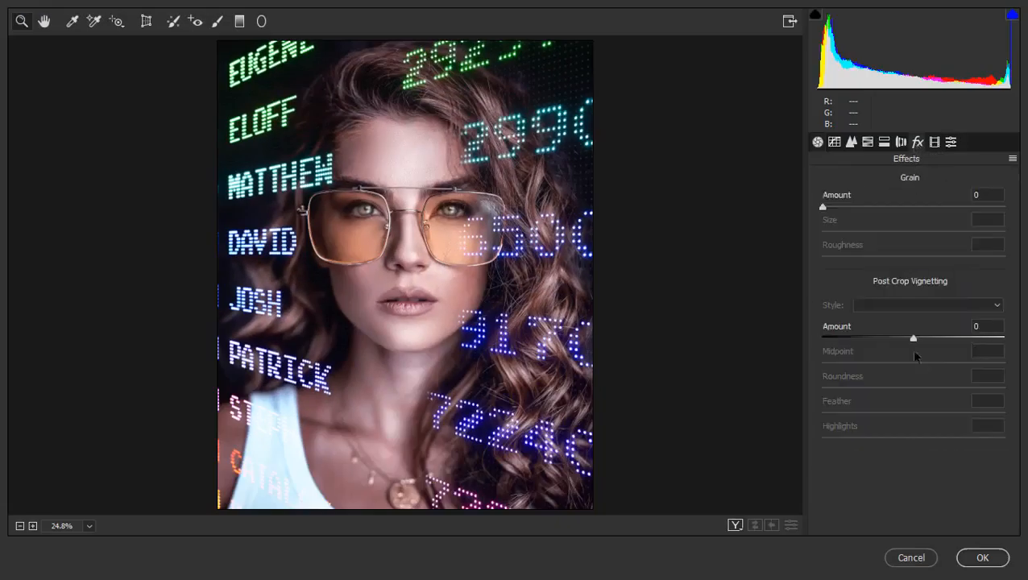
{"action": "left_click_drag", "start_coordinate": [913, 339], "coordinate": [900, 340]}
{"action": "left_click", "coordinate": [988, 564]}
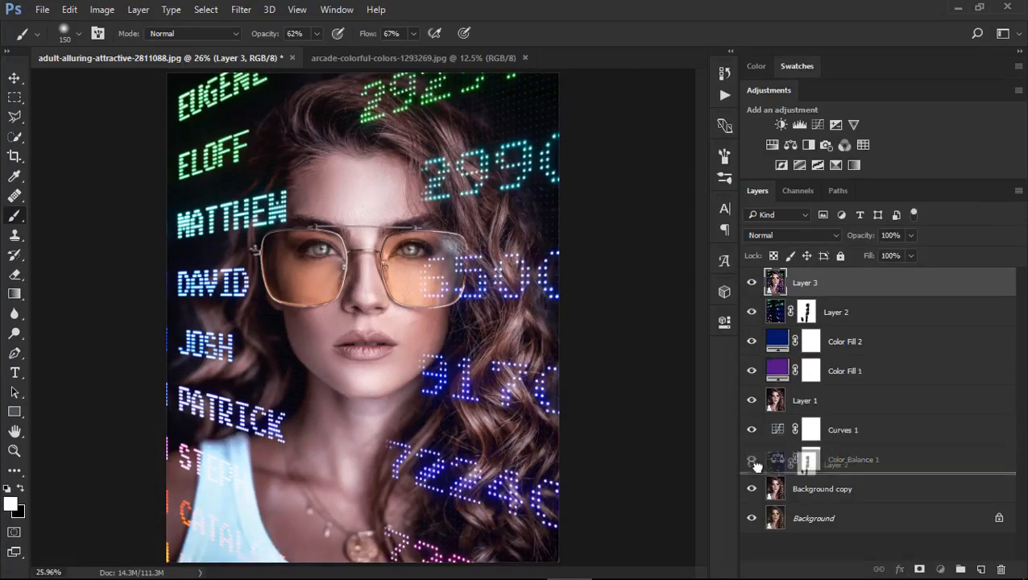
Step: Hide the layers between the stamped layer and the Background, and toggle the stamped layer to compare before and after
{"action": "left_click", "coordinate": [770, 321]}
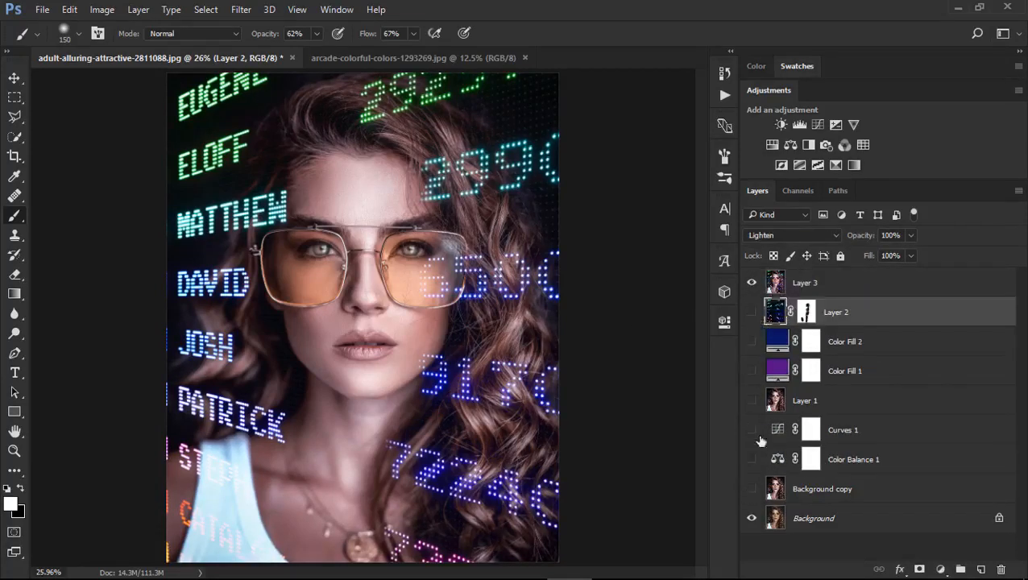
{"action": "left_click", "coordinate": [750, 284]}
{"action": "left_click", "coordinate": [751, 284]}
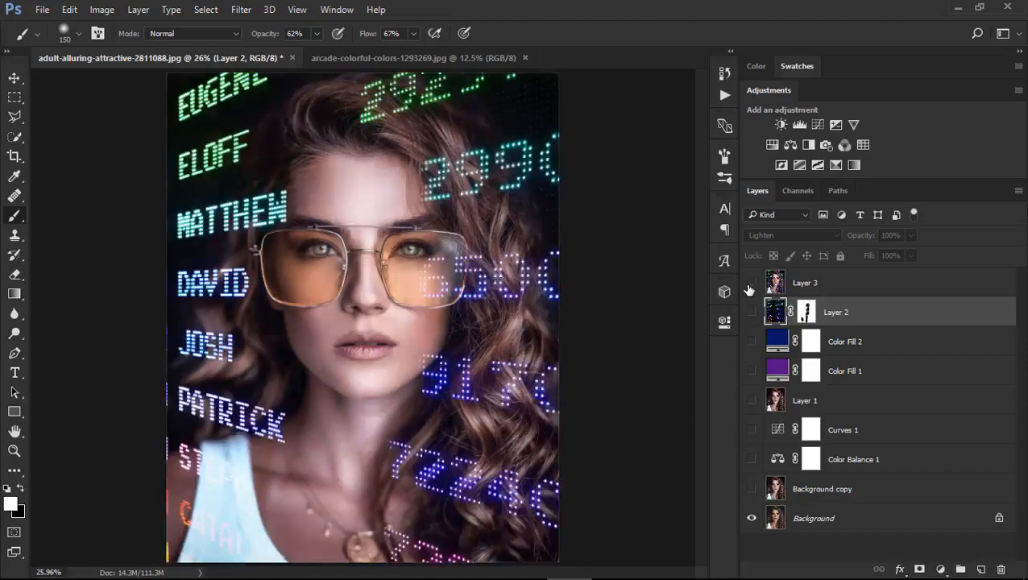